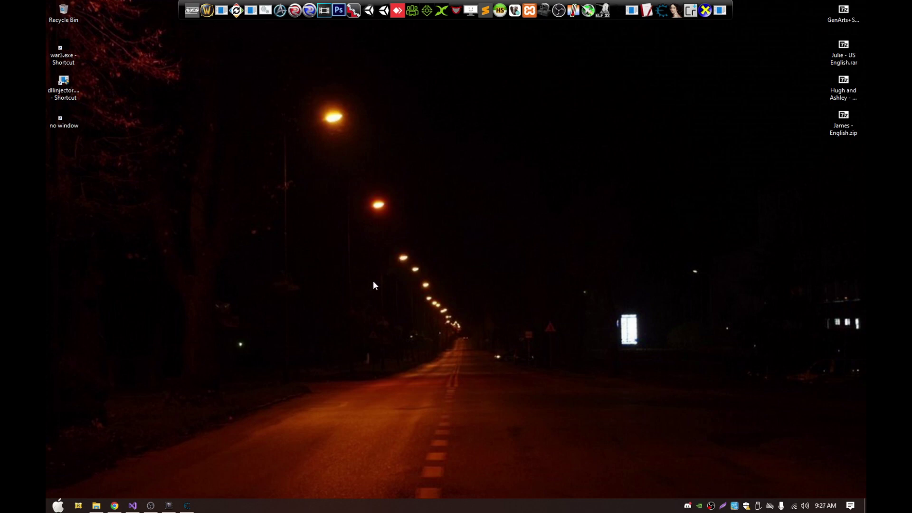
Step: Bring up the Warcraft III game, launch entitylistfinder.exe and attach it to the war3 process
click(168, 505)
click(606, 13)
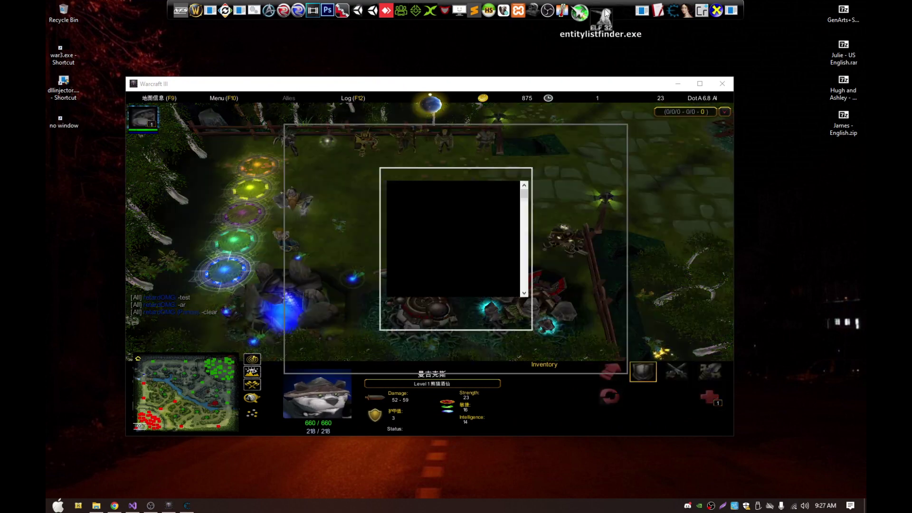
drag(524, 196, 518, 270)
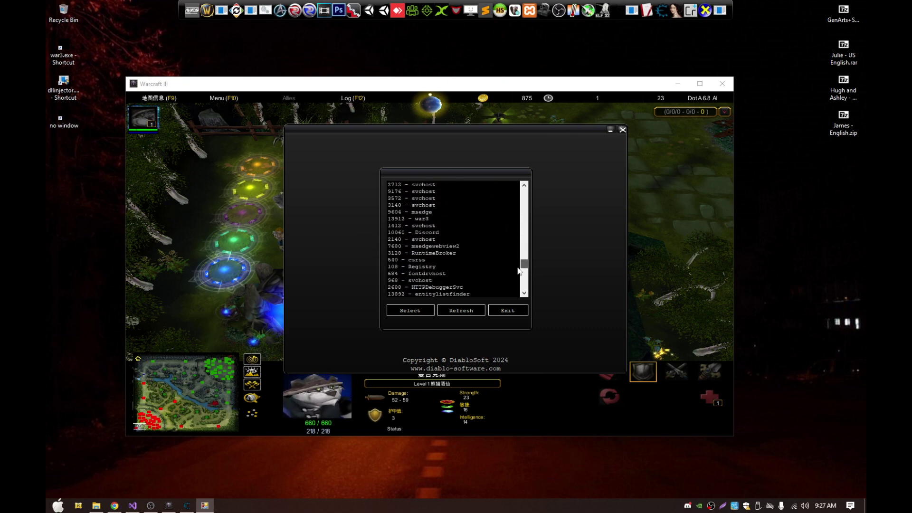
click(452, 218)
click(419, 311)
Step: Move the entity list finder's Search Options window off the centre of the game so the shop units can be reached
drag(449, 158, 642, 267)
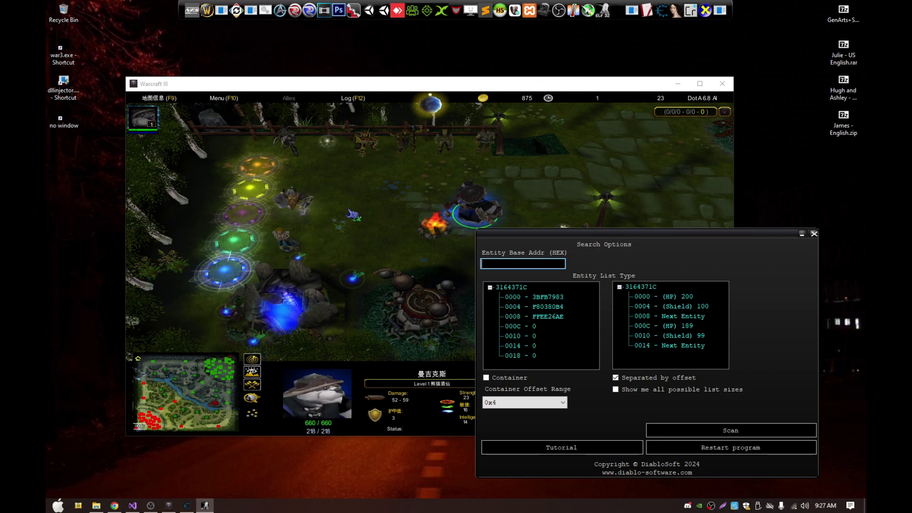
drag(668, 263, 682, 243)
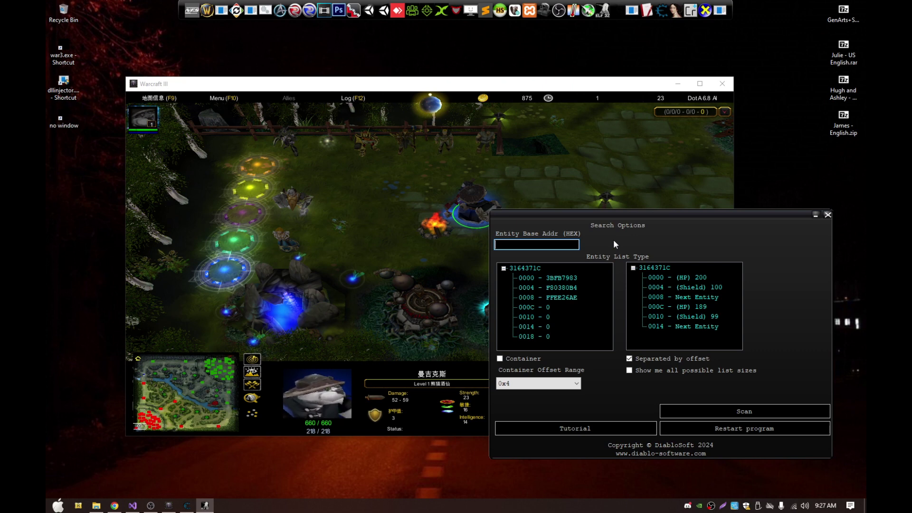
drag(615, 233, 623, 238)
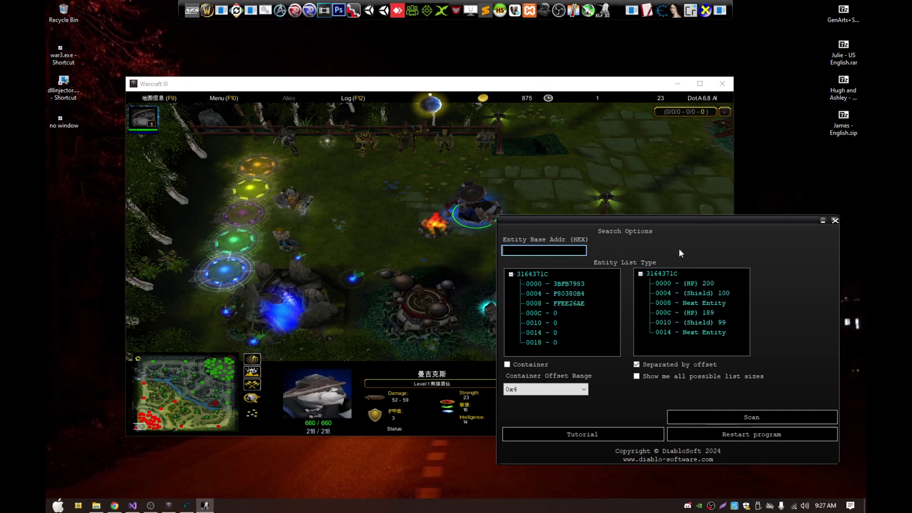
drag(679, 247, 685, 258)
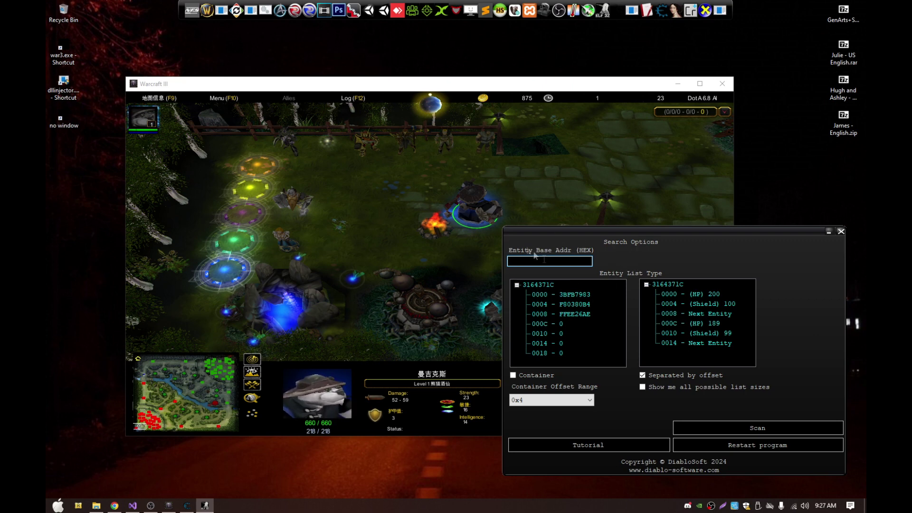
Step: Inspect the shop units along the fence in Warcraft III one by one, ending on 支援法衣
click(442, 193)
click(405, 142)
click(366, 141)
click(329, 143)
click(365, 143)
click(484, 142)
click(404, 142)
click(444, 143)
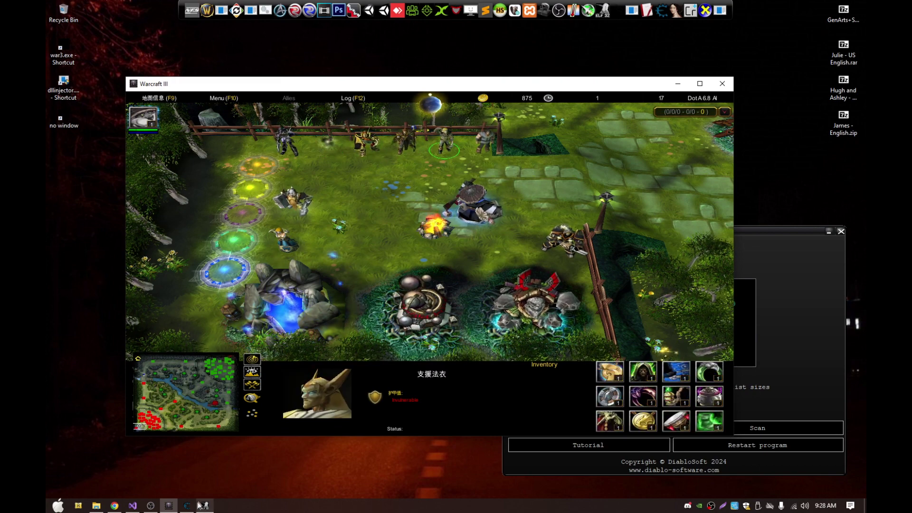
Step: Highlight the Selected Hero's Pointer entry in Cheat Engine and select the shop unit 圣物关口 in the game
click(187, 505)
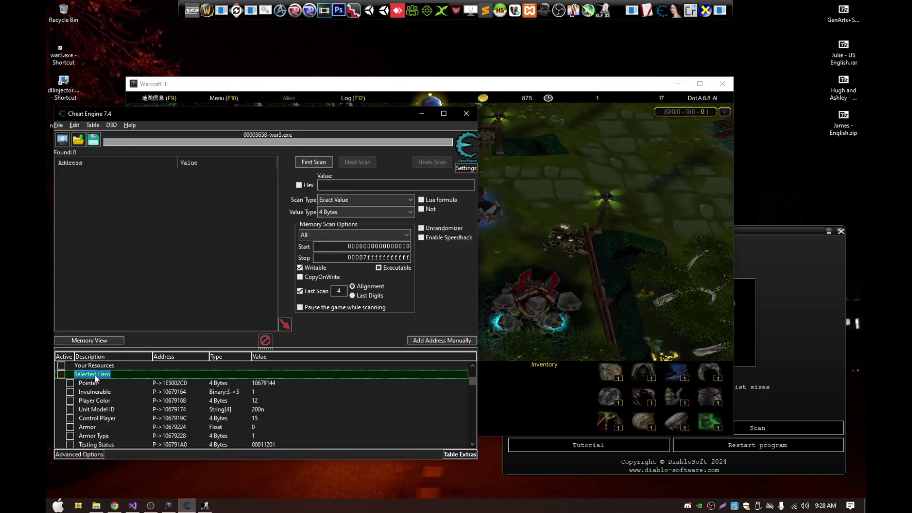
click(99, 382)
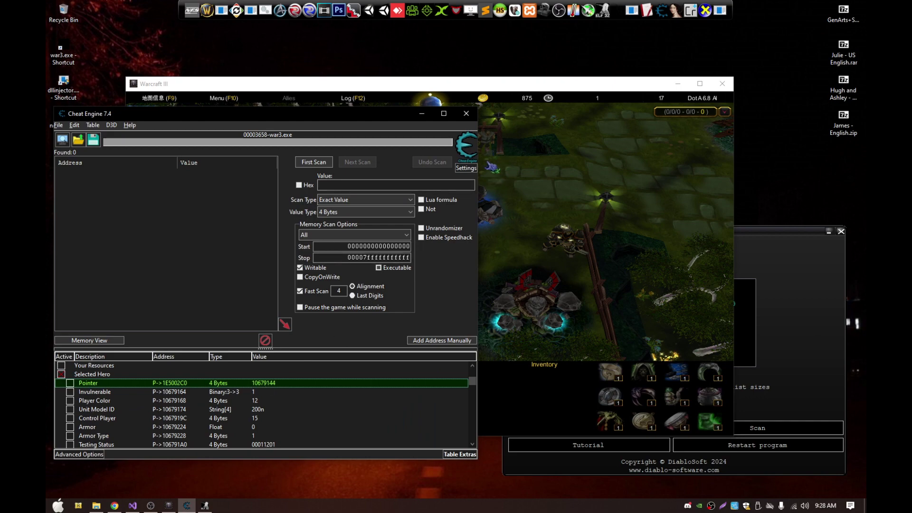
click(499, 173)
click(484, 136)
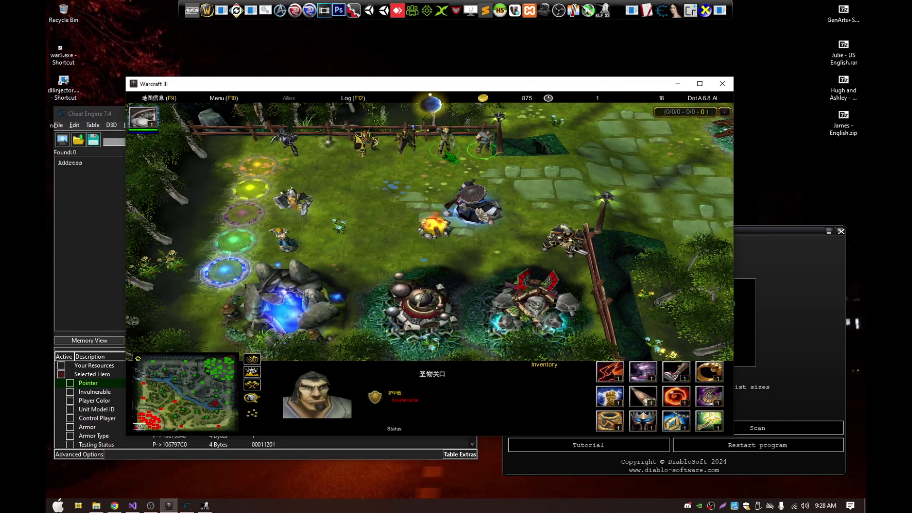
Step: Move the game window beside the Cheat Engine address list and select the fence shop units in turn, ending on 附魔古物
drag(401, 87, 560, 80)
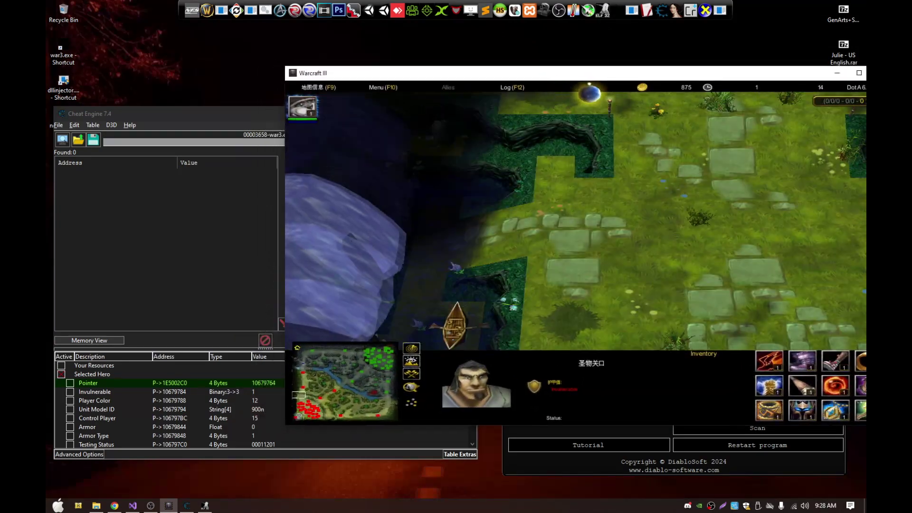
click(299, 414)
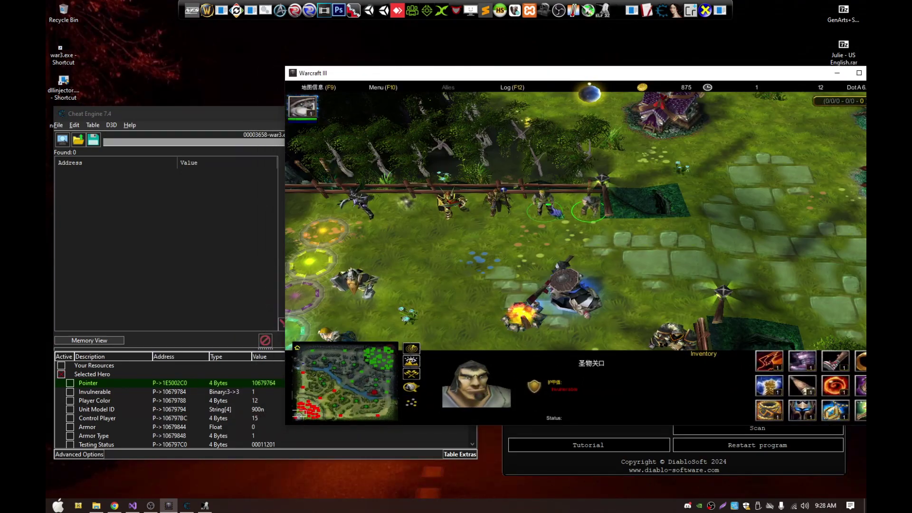
click(544, 204)
click(507, 207)
click(451, 204)
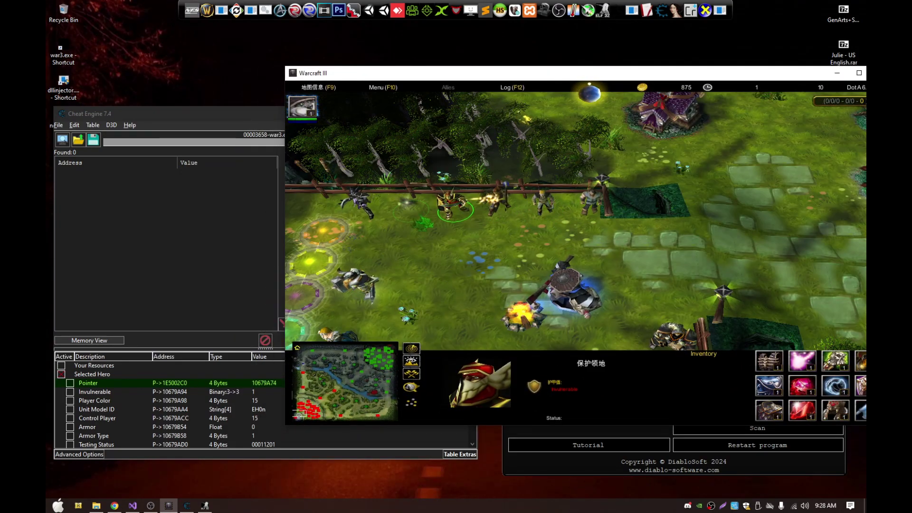
click(410, 205)
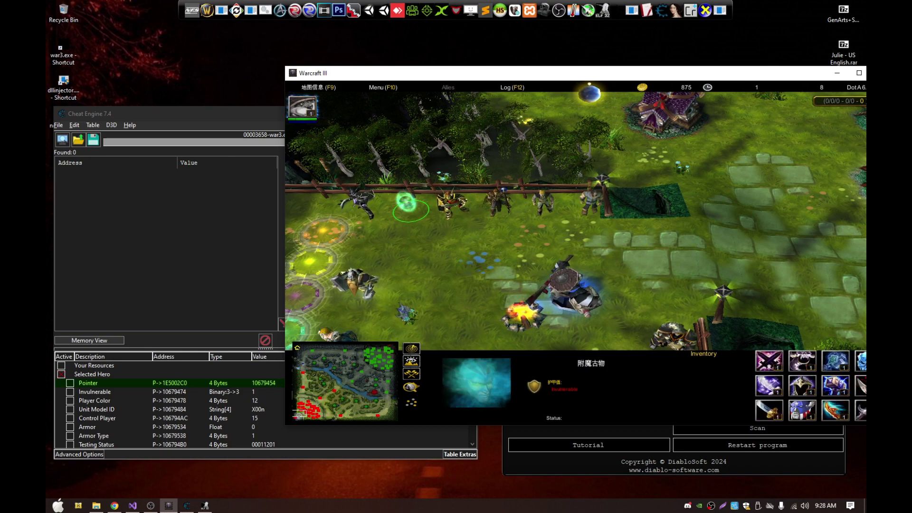
Step: Copy the Selected Hero's Pointer value 10679454 from Cheat Engine into the entity list finder's Entity Base Addr field
key(super)
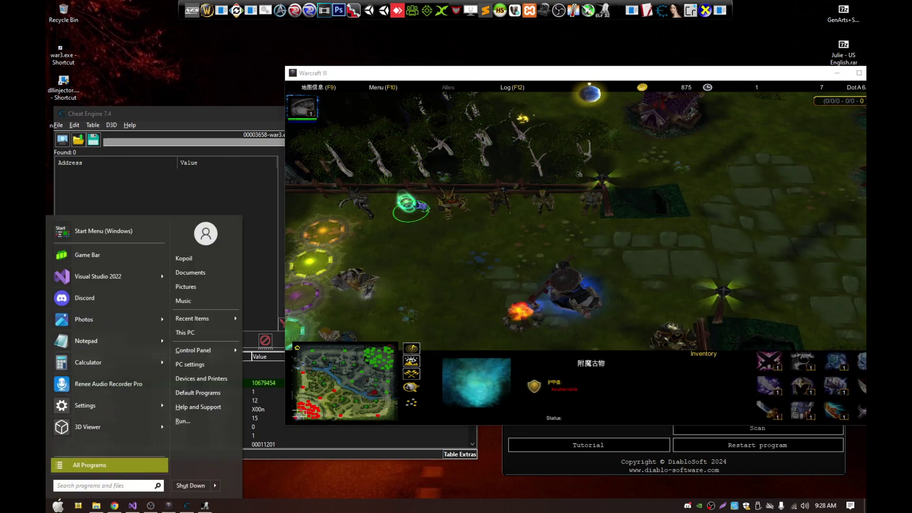
click(238, 124)
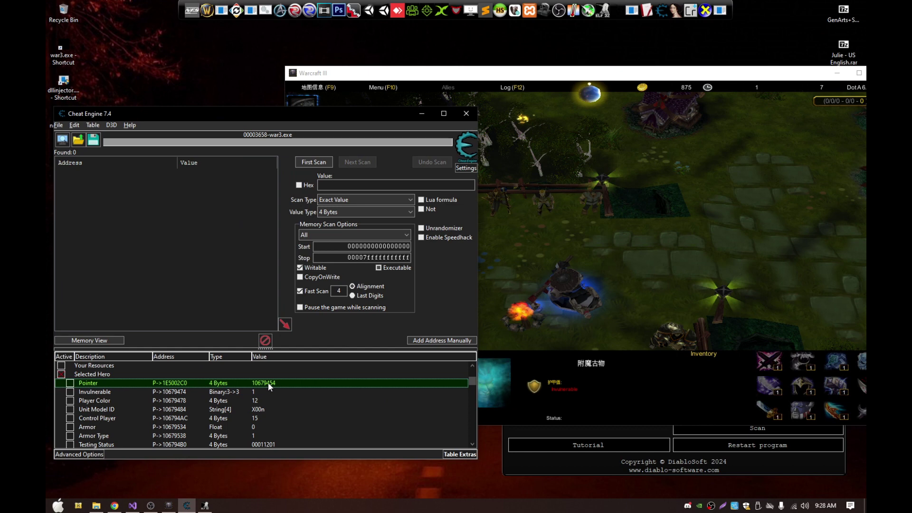
double_click(268, 382)
key(ctrl+c)
click(520, 275)
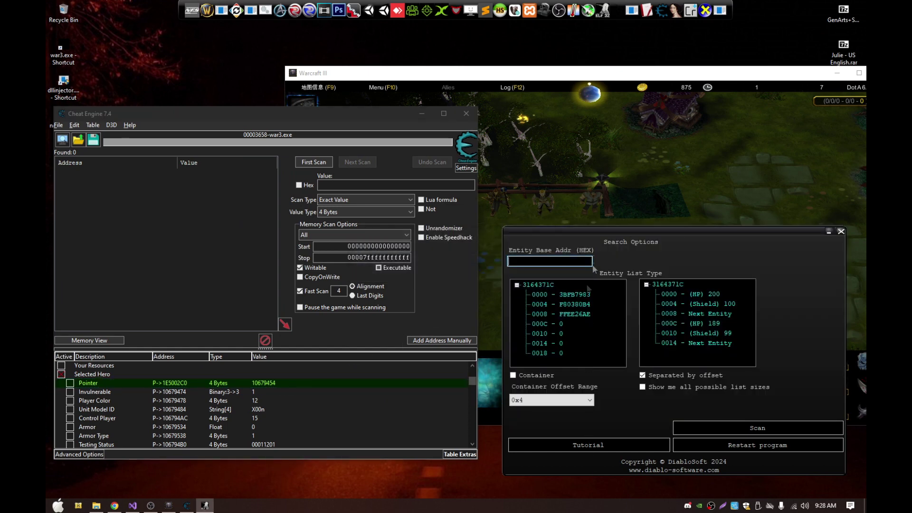
click(556, 263)
key(ctrl+v)
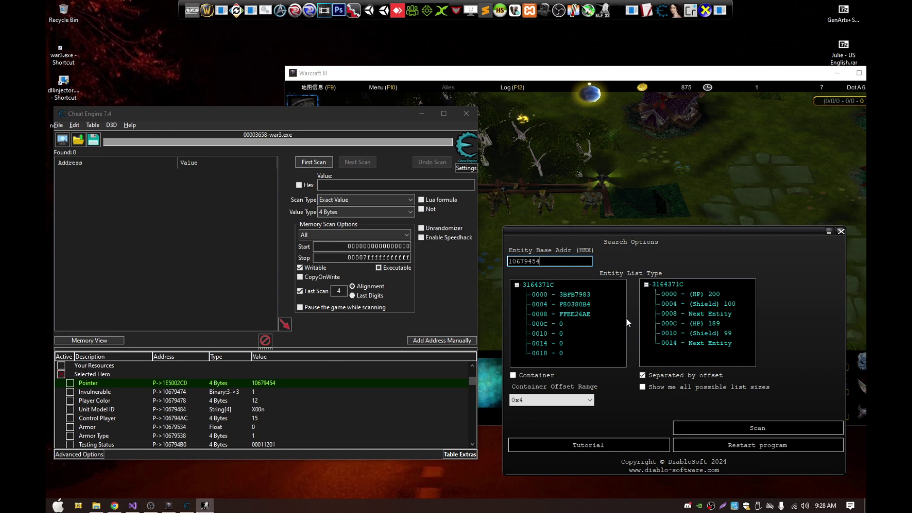
Step: Examine the Container example tree of the entity list types, going through offsets 0000 to 000C
click(565, 295)
click(563, 312)
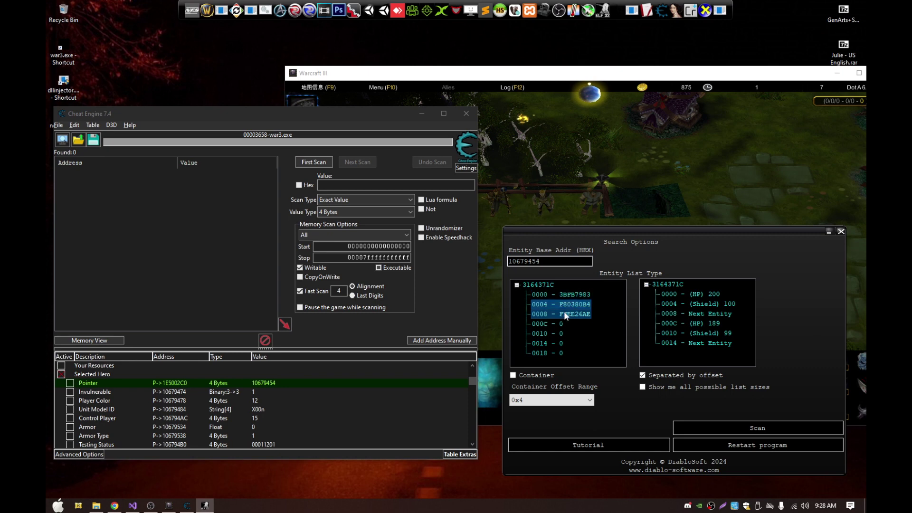
click(569, 296)
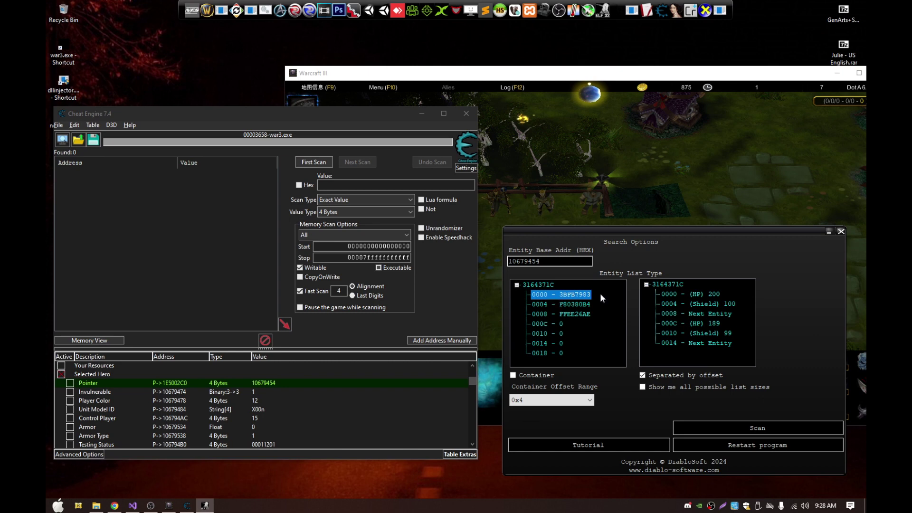
click(546, 304)
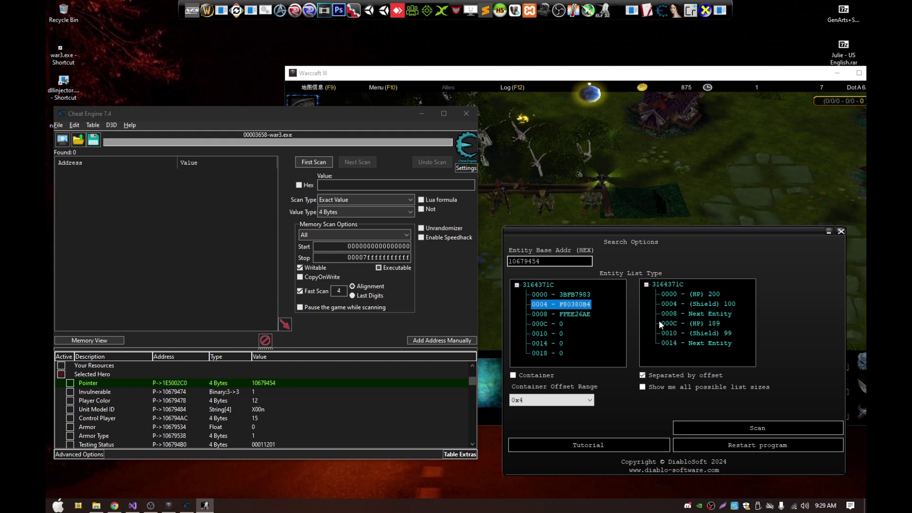
click(574, 317)
click(559, 324)
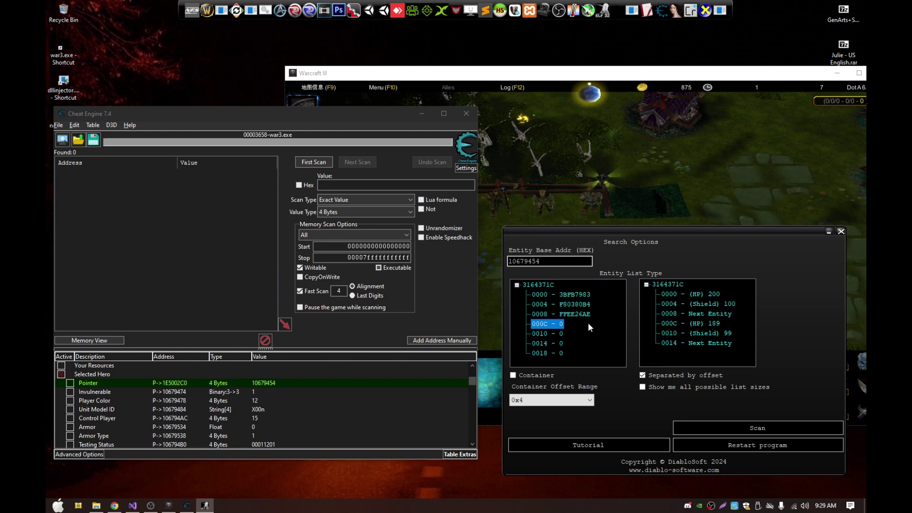
Step: Examine the Separated by offset example tree, from the first entity's HP and Shield entries to the next entity at 000C
click(697, 294)
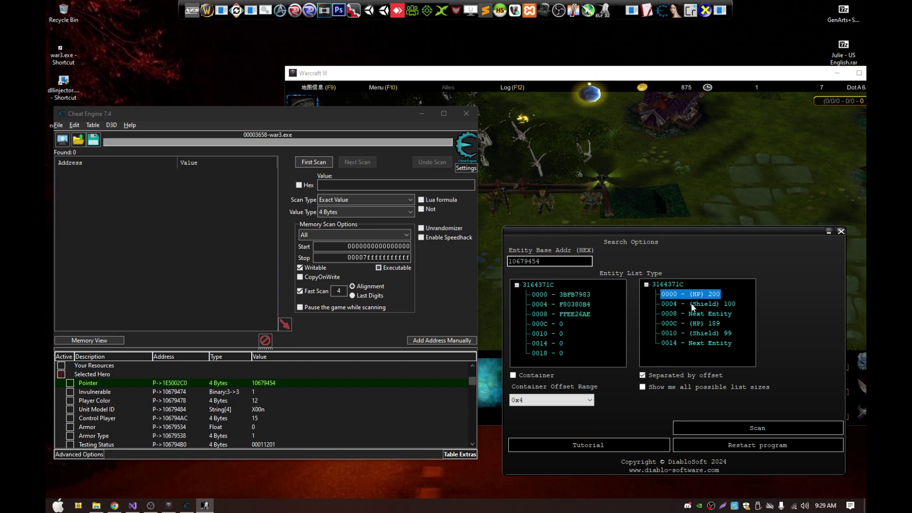
click(691, 306)
click(679, 313)
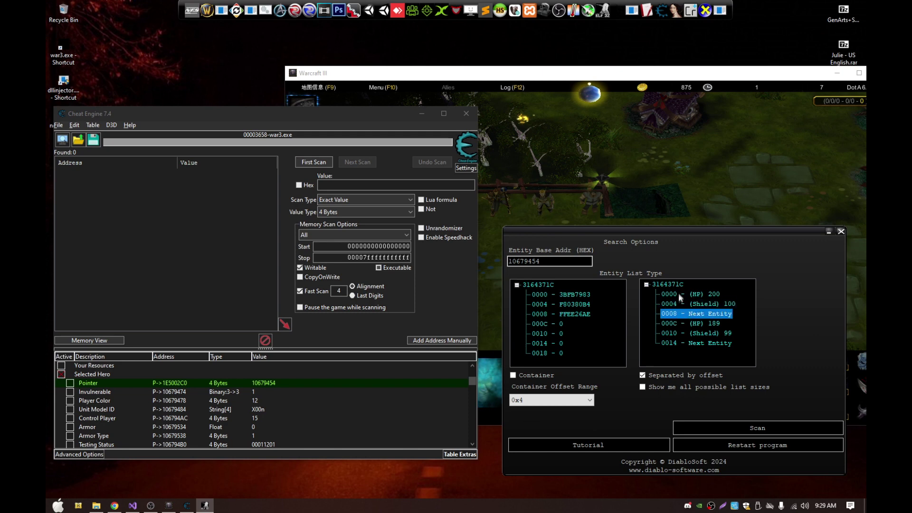
click(670, 284)
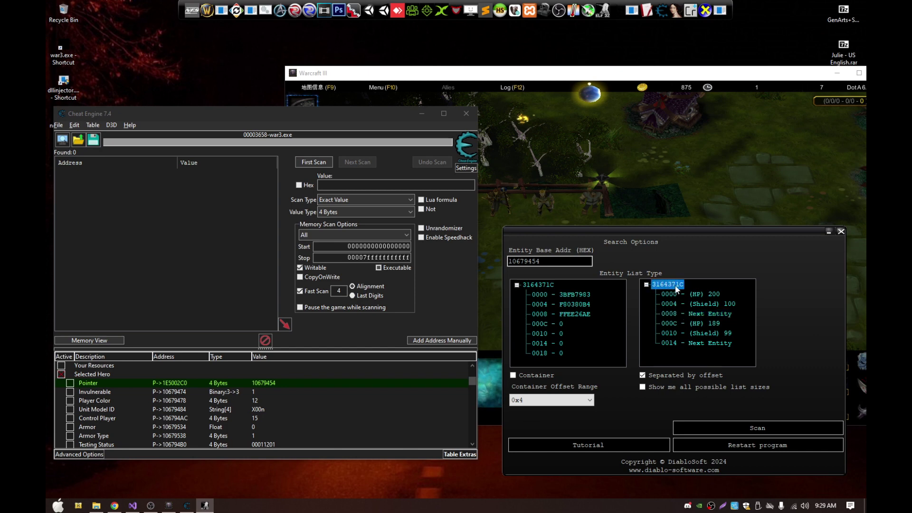
click(677, 314)
click(680, 324)
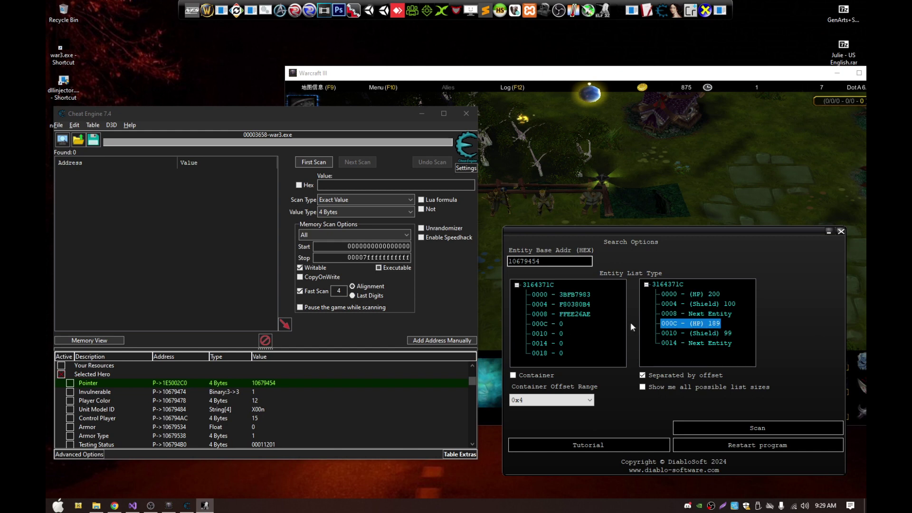
Step: Use the Separated by offset list type, scan for the entity list from address 10679454 and move the results window off Cheat Engine
click(548, 376)
click(664, 375)
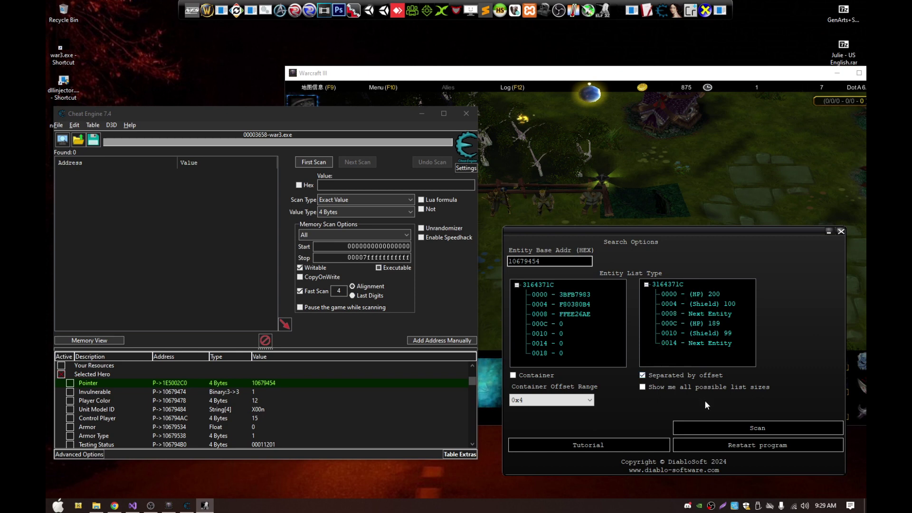
drag(562, 261, 466, 267)
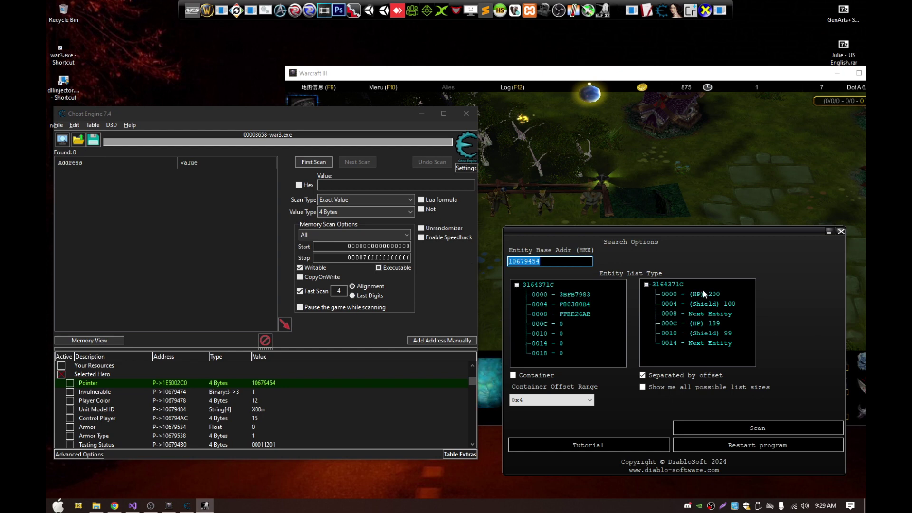
click(694, 313)
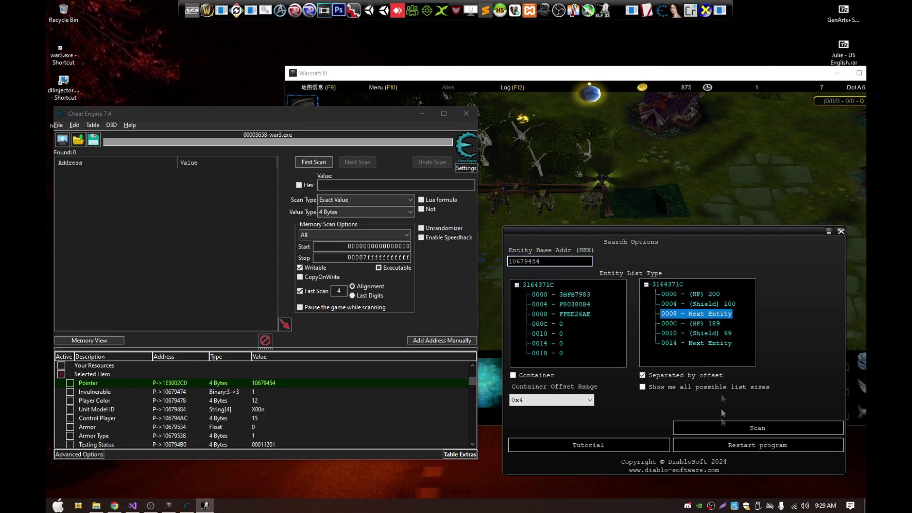
click(716, 427)
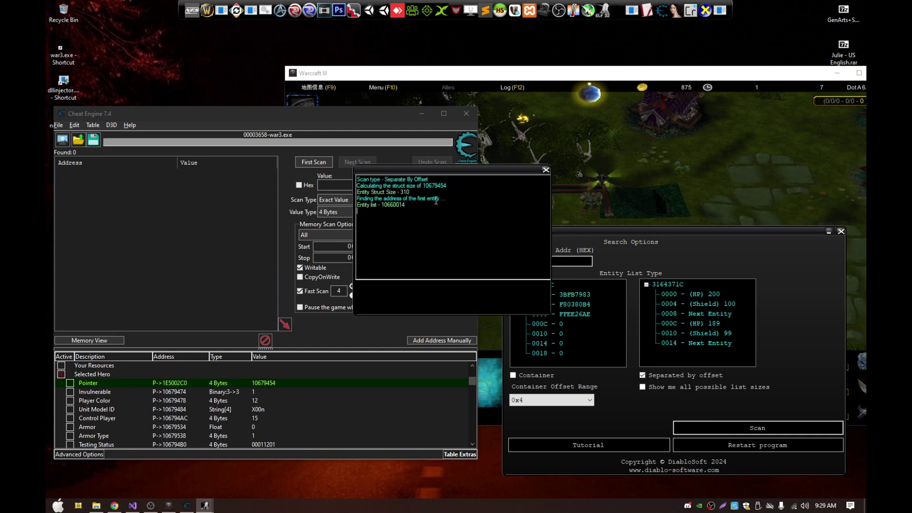
drag(433, 170, 573, 207)
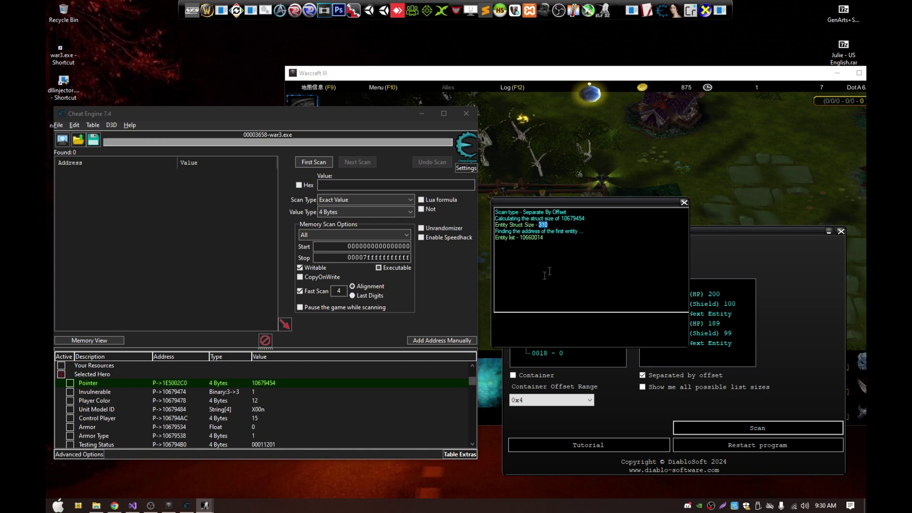
Step: Copy the Pointer value in Cheat Engine and dissect address 10679454 in the Memory Viewer with the UnitStructure definition
double_click(261, 383)
key(ctrl+c)
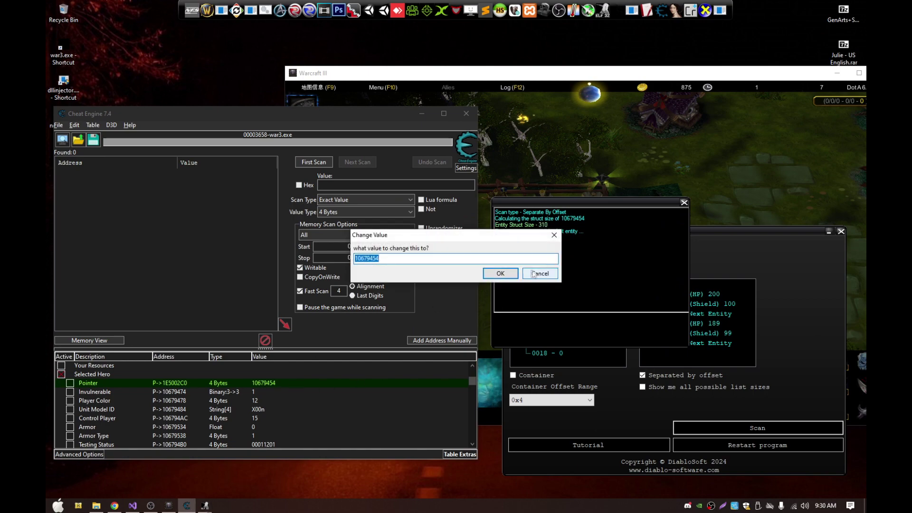
click(539, 274)
click(95, 340)
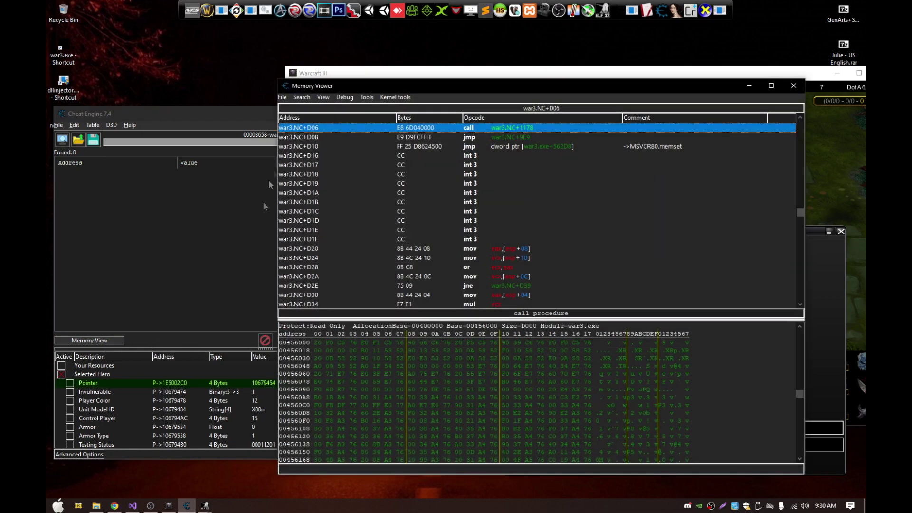
click(367, 97)
click(378, 165)
key(ctrl+v)
click(263, 118)
click(316, 153)
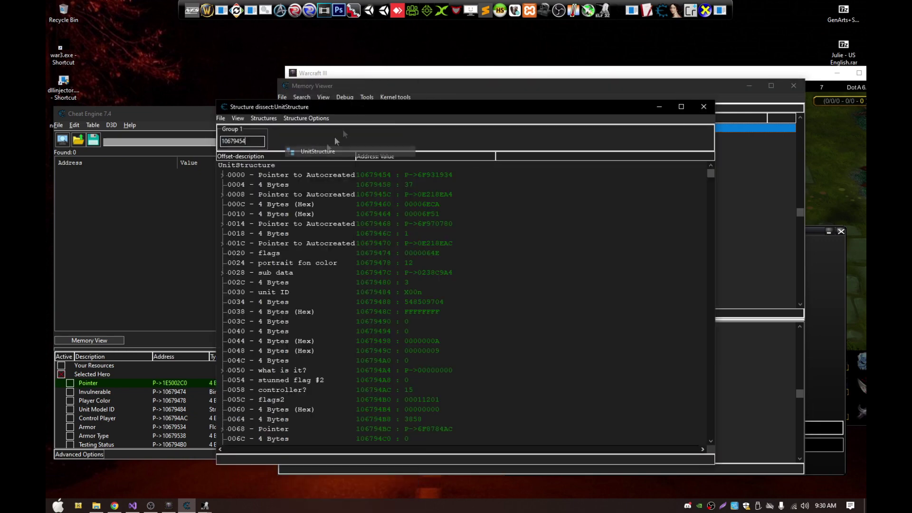
Step: Move the structure dissector aside and bring up the entity list finder's results to check the Entity Struct Size
drag(358, 110, 281, 104)
click(204, 505)
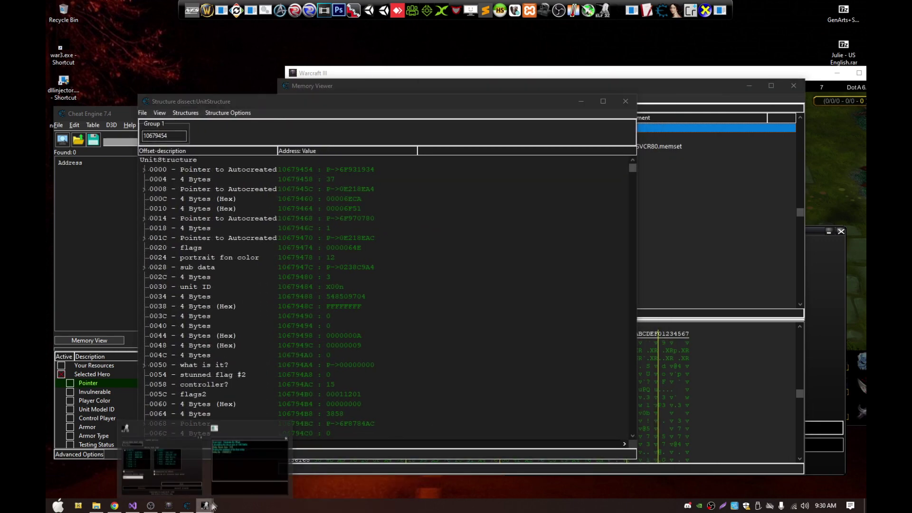
click(162, 458)
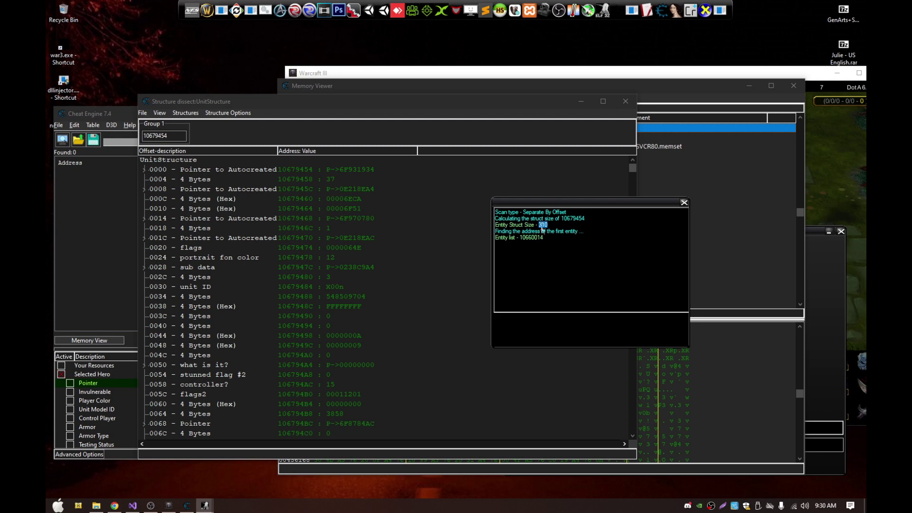
Step: Add a second address to the structure dissector and set it to the same base address, 10679454
click(188, 137)
drag(177, 138, 105, 141)
key(ctrl+c)
key(ctrl+a)
drag(220, 137, 187, 136)
key(ctrl+v)
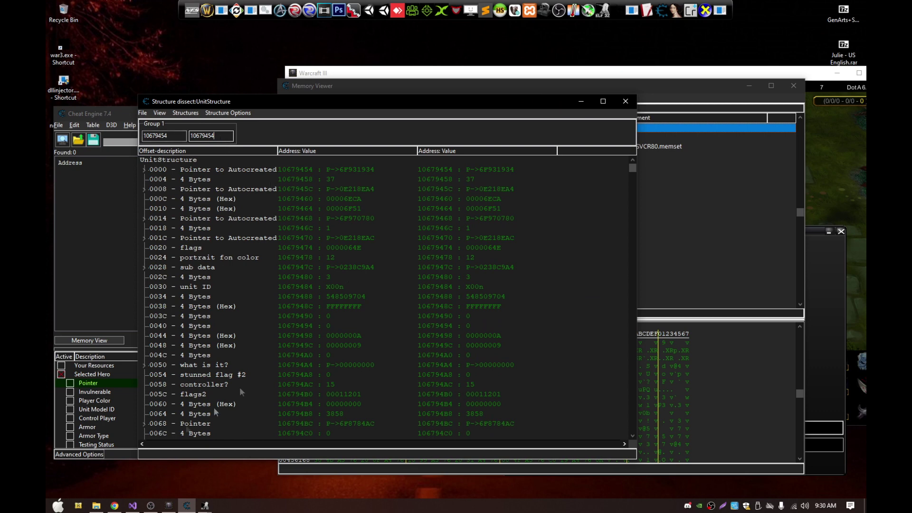
Step: Set the second address to 10679454+310 and compare both entities' values down to about offset 01D4
click(205, 505)
click(249, 456)
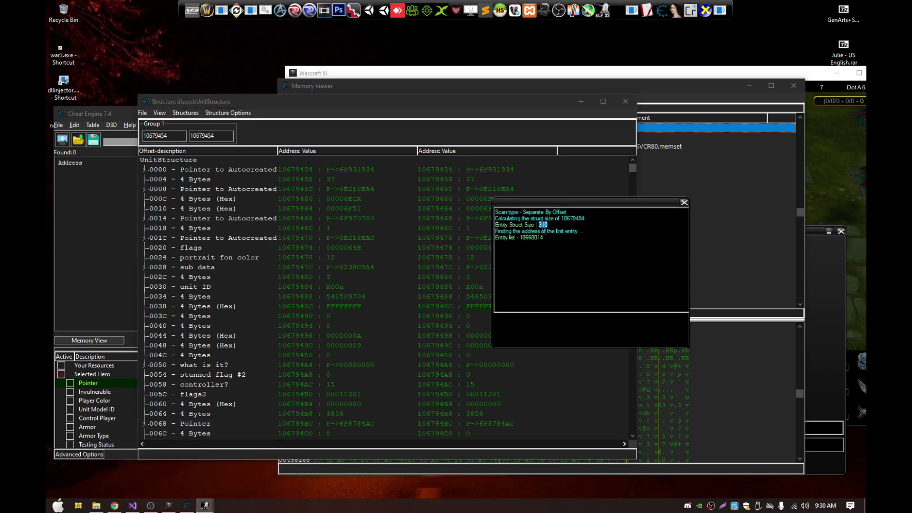
click(226, 137)
text(+3)
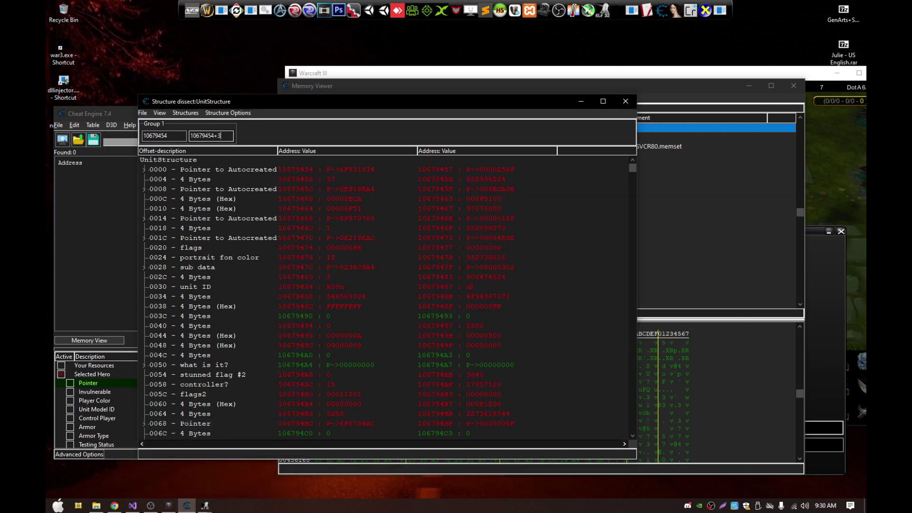
text(310)
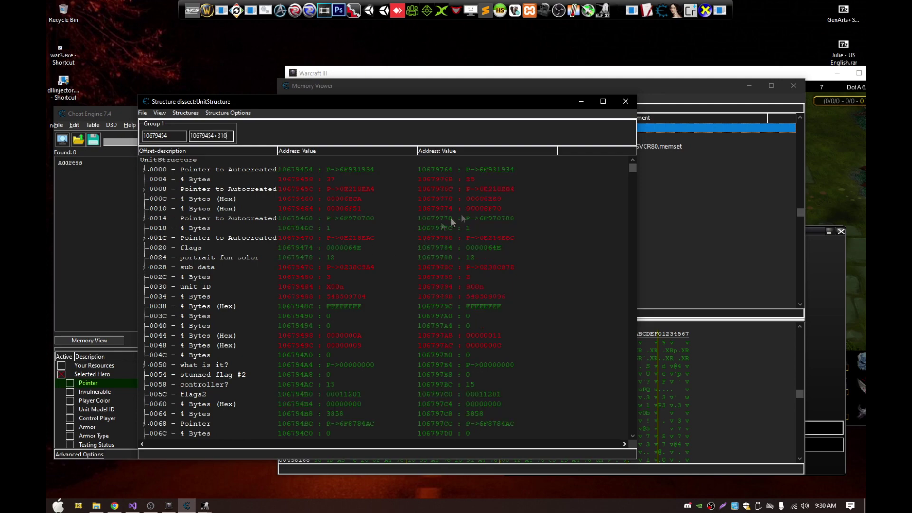
scroll(453, 334, down, 20)
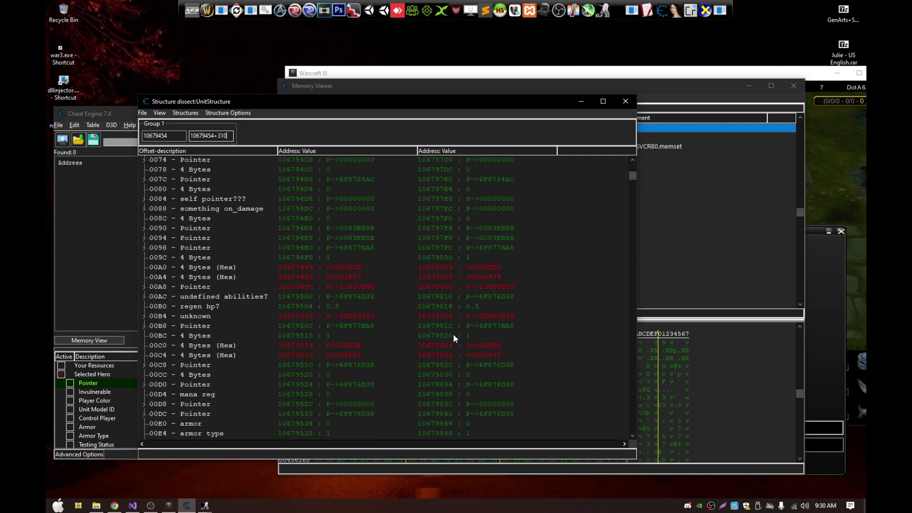
scroll(444, 324, down, 11)
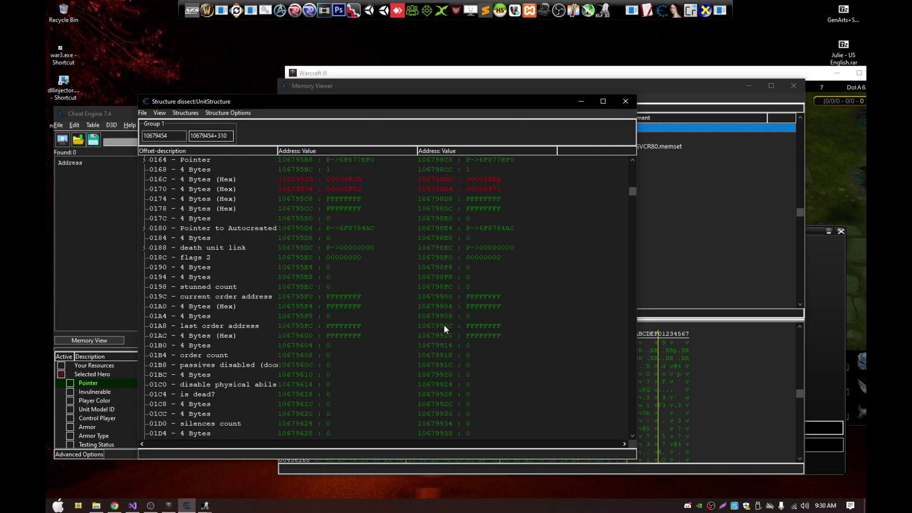
scroll(443, 323, up, 13)
scroll(443, 322, up, 17)
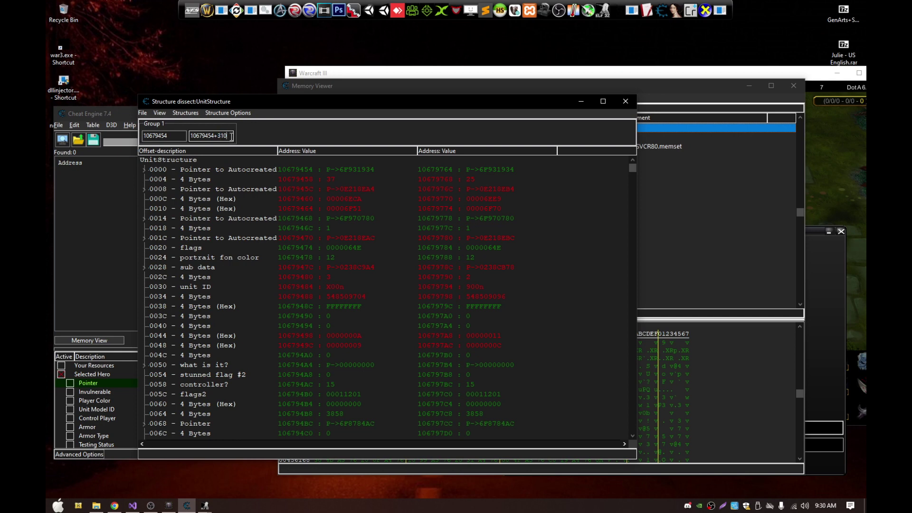
key(BackSpace)
text(1)
key(BackSpace)
text(0)
Step: Copy the Entity list address from the scan results and set the first dissector address to 10660014
click(205, 507)
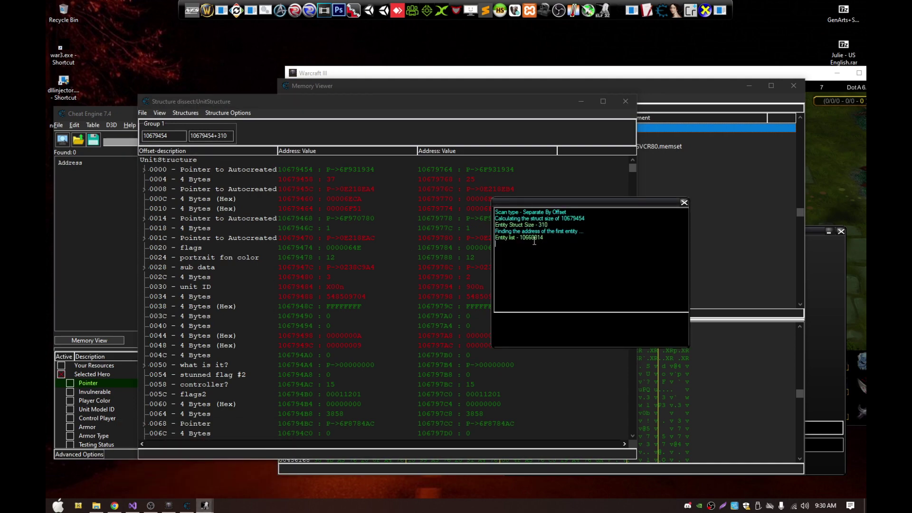
double_click(535, 238)
click(547, 248)
double_click(230, 137)
right_click(230, 138)
drag(172, 136, 80, 145)
key(ctrl+v)
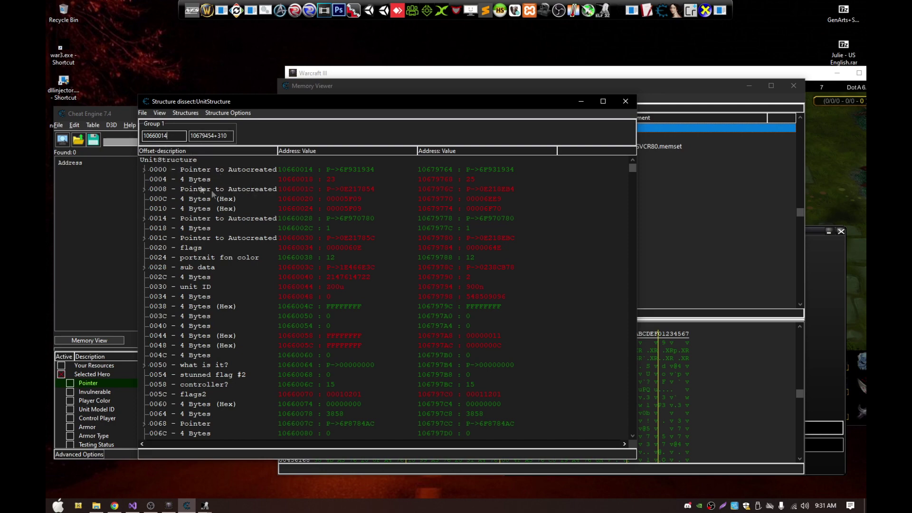
Step: Compare the first entity's structure with the second column and delete the 10679454+310 address
scroll(268, 192, down, 6)
scroll(268, 192, up, 6)
drag(230, 136, 189, 140)
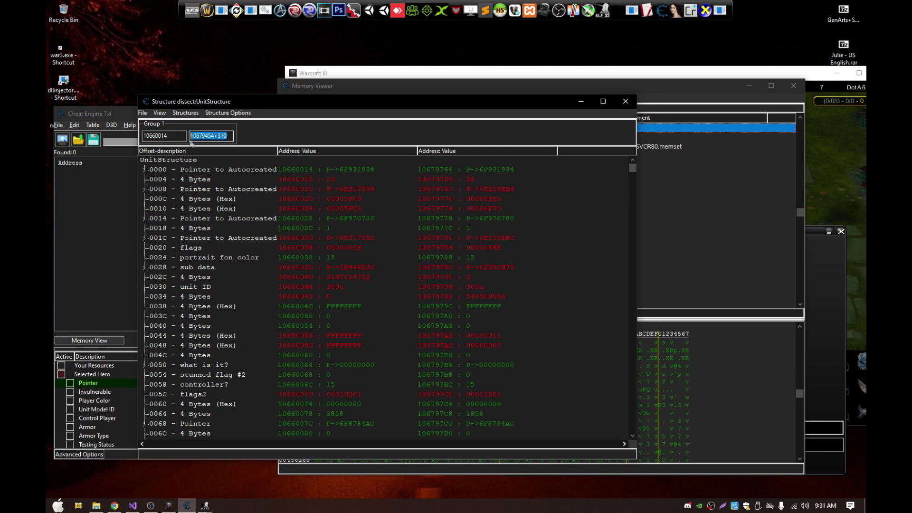
right_click(223, 139)
click(199, 138)
drag(231, 137, 198, 145)
right_click(217, 139)
click(254, 179)
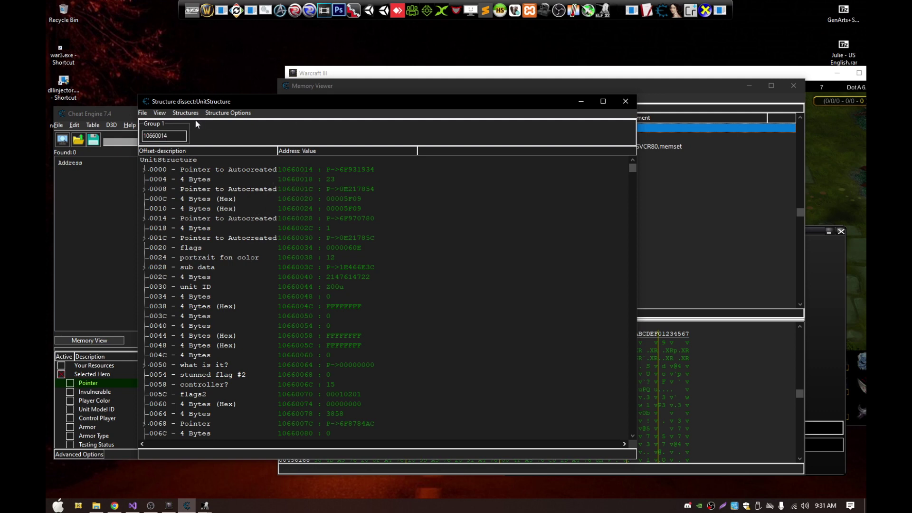
key(ctrl+a)
text(-310)
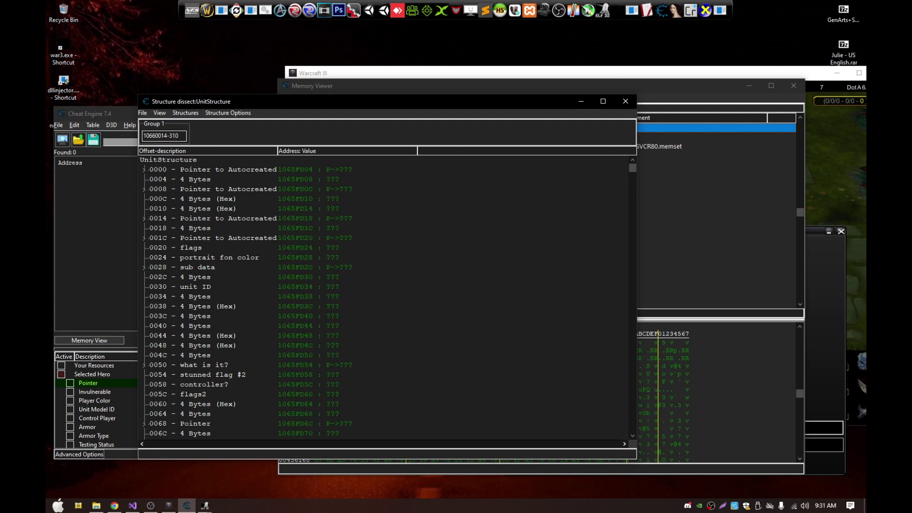
scroll(348, 195, down, 10)
scroll(377, 246, up, 10)
key(BackSpace)
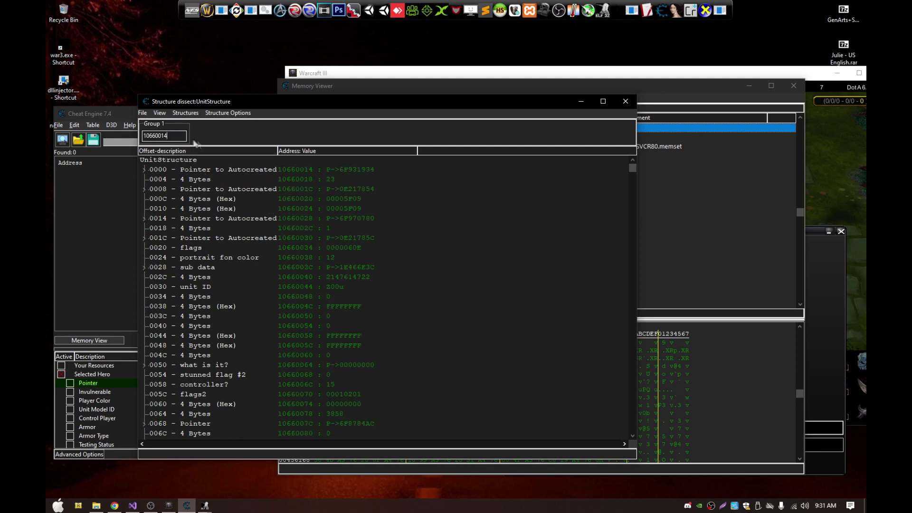
text(+310+310)
Step: Delete the extra address 00456000 from the structure dissector and clear the remaining address
key(ctrl+a)
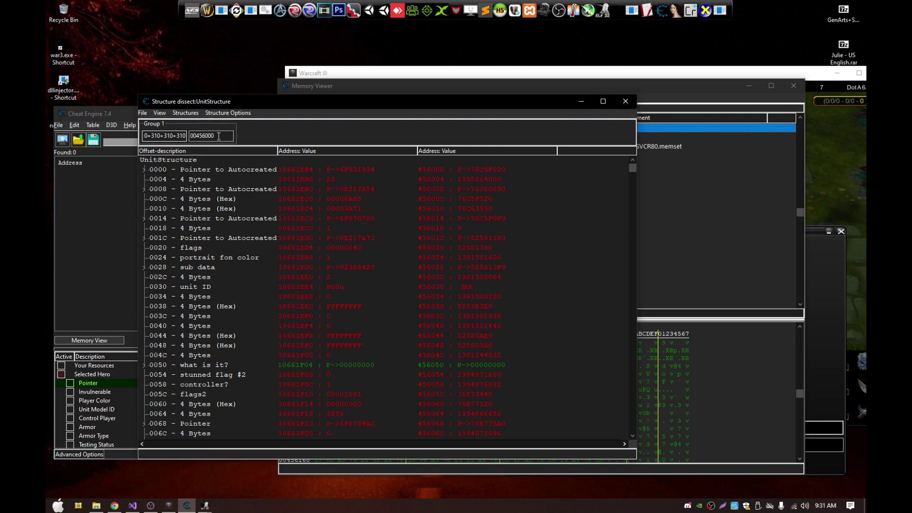
right_click(219, 138)
click(207, 135)
right_click(220, 141)
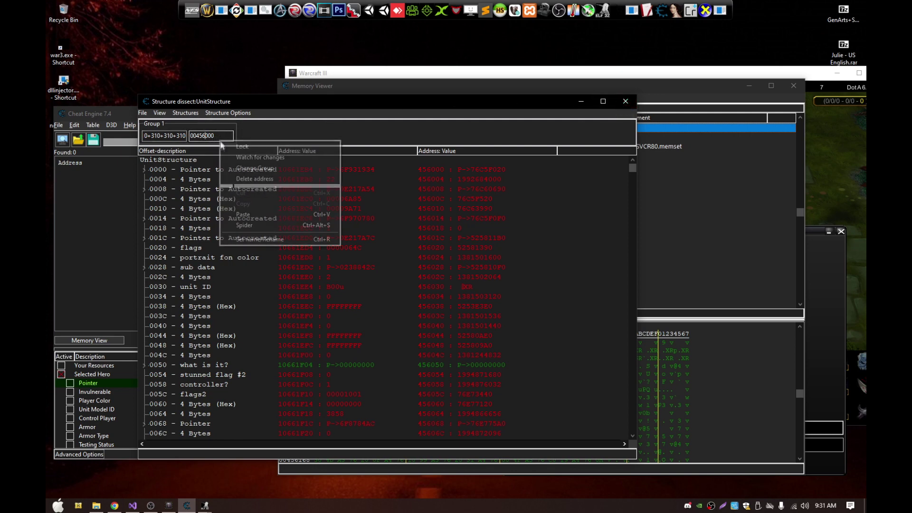
click(255, 178)
double_click(181, 136)
key(BackSpace)
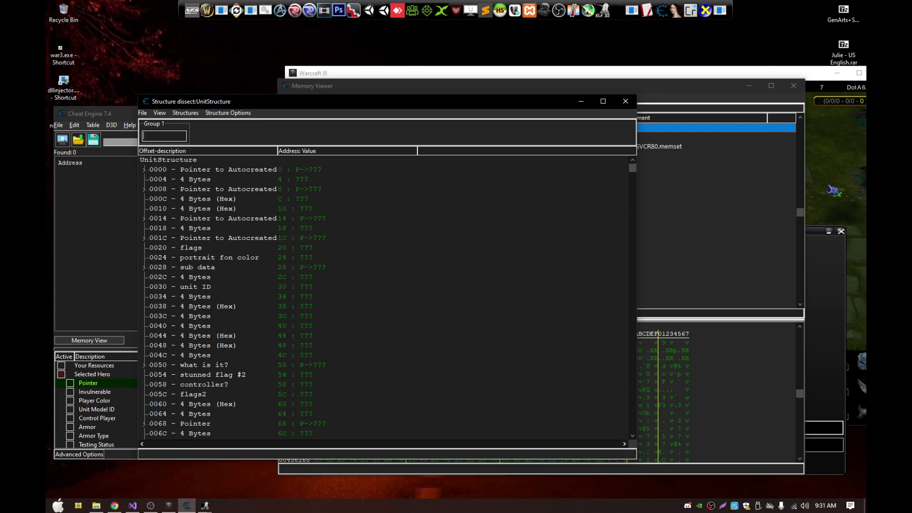
Step: Switch to Warcraft III, move the hero nearby and inspect the Weapons Dealer before reselecting the hero
click(827, 186)
right_click(478, 242)
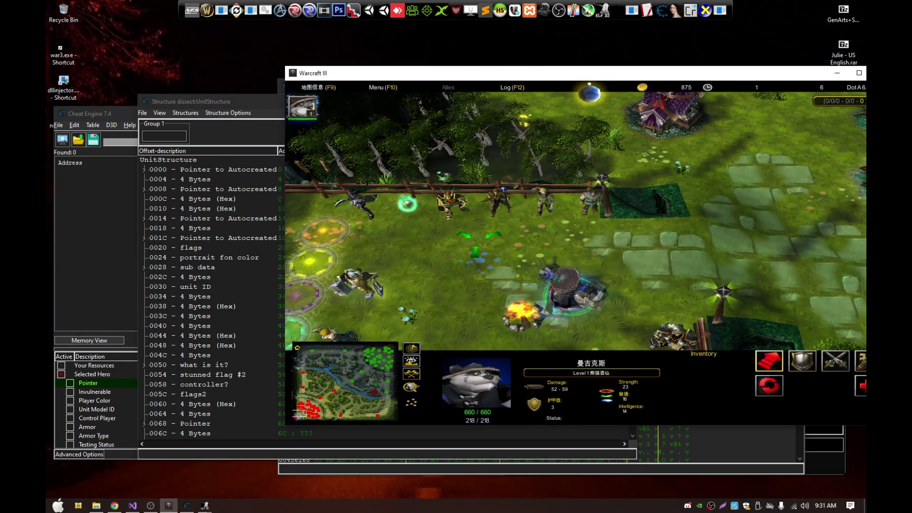
right_click(507, 276)
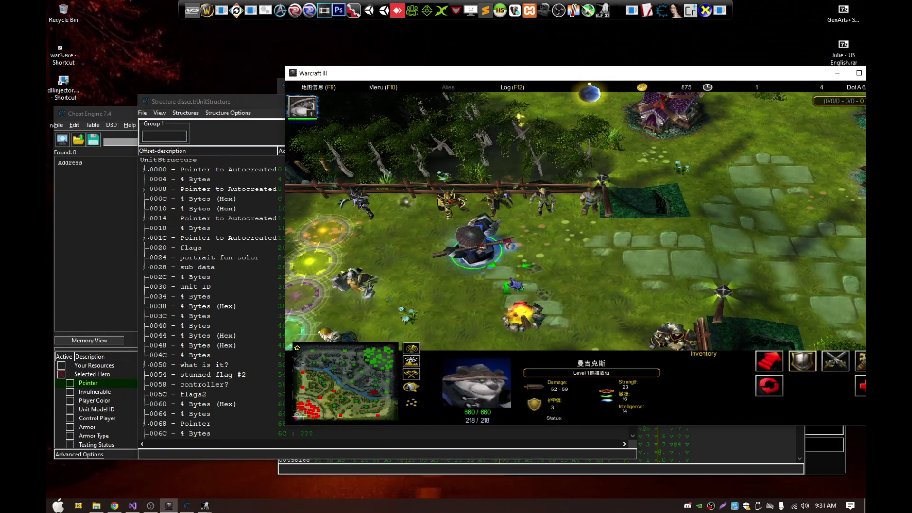
click(365, 280)
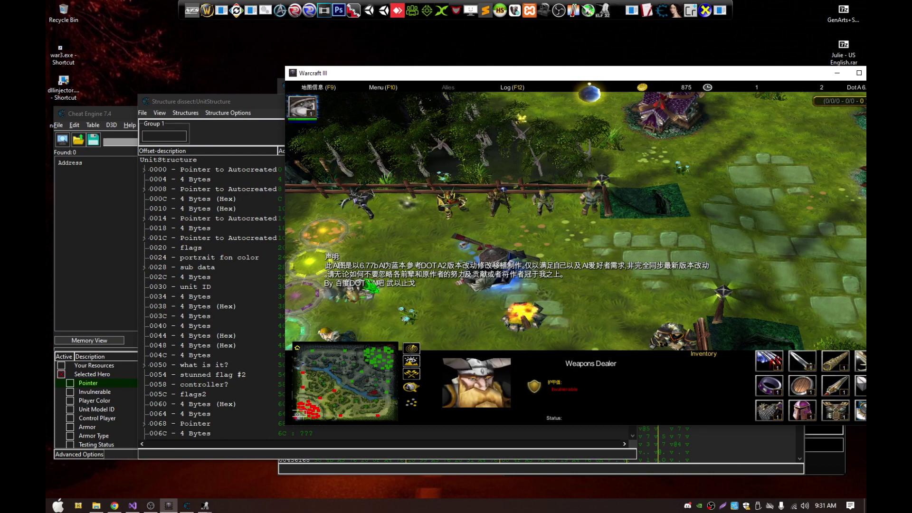
click(499, 277)
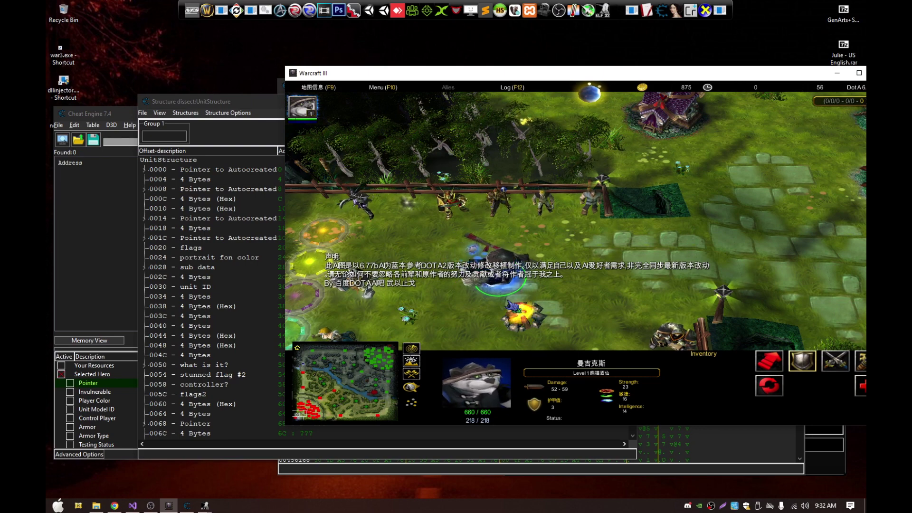
Step: Inspect the purple-roofed building northeast of the hero, reselect the hero and move it around nearby
key(Up)
key(Right)
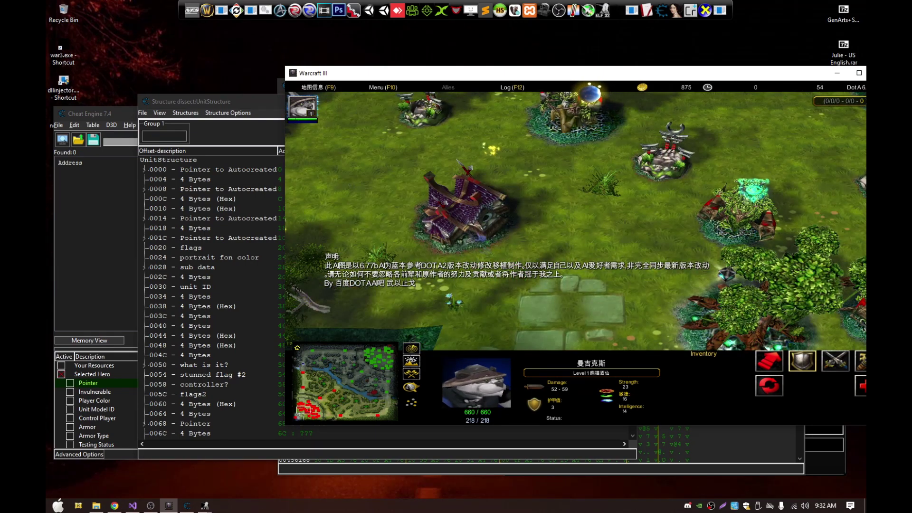
click(477, 235)
key(Down)
key(Left)
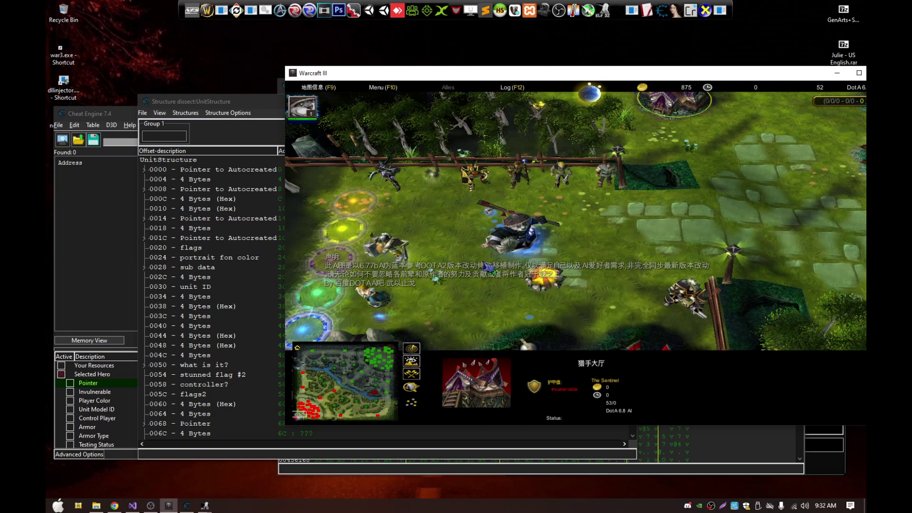
click(498, 239)
right_click(463, 252)
right_click(504, 260)
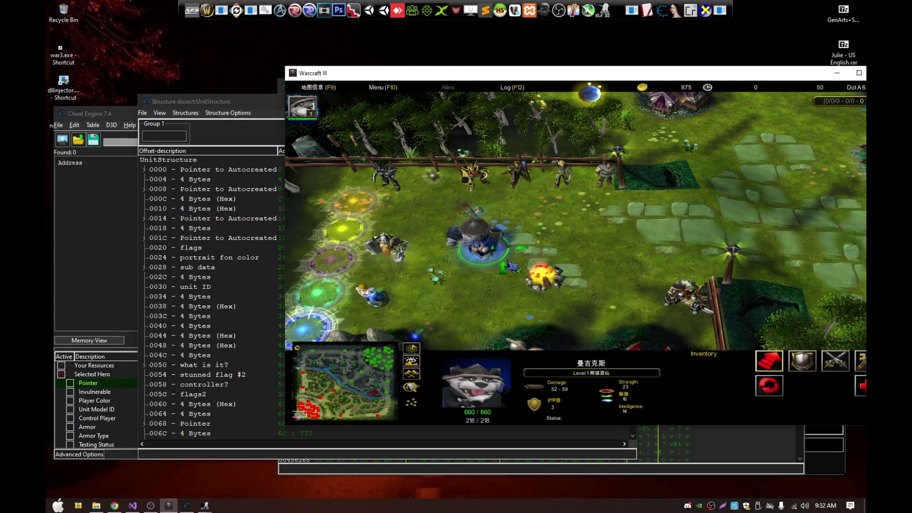
Step: Switch to the entity list finder and examine the Next Entity entry and the Container example's offsets 0000 to 0008
key(alt+Tab)
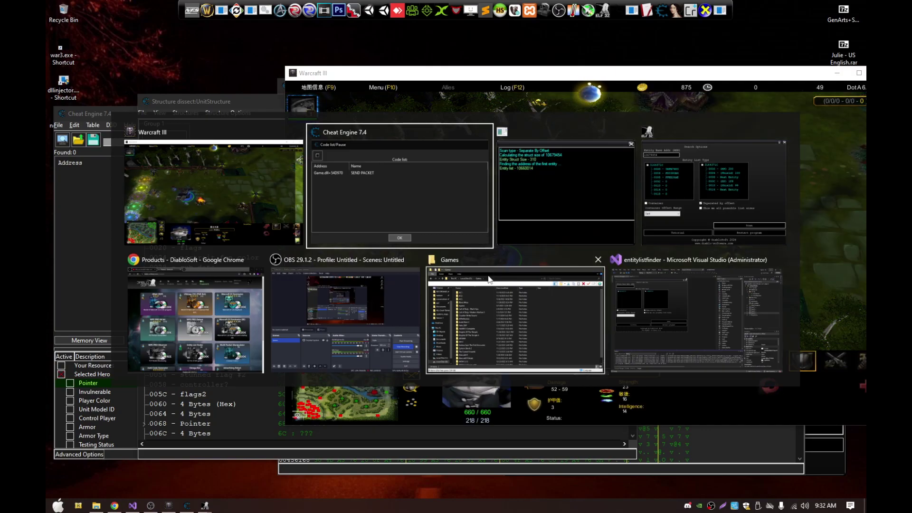
click(667, 188)
click(700, 314)
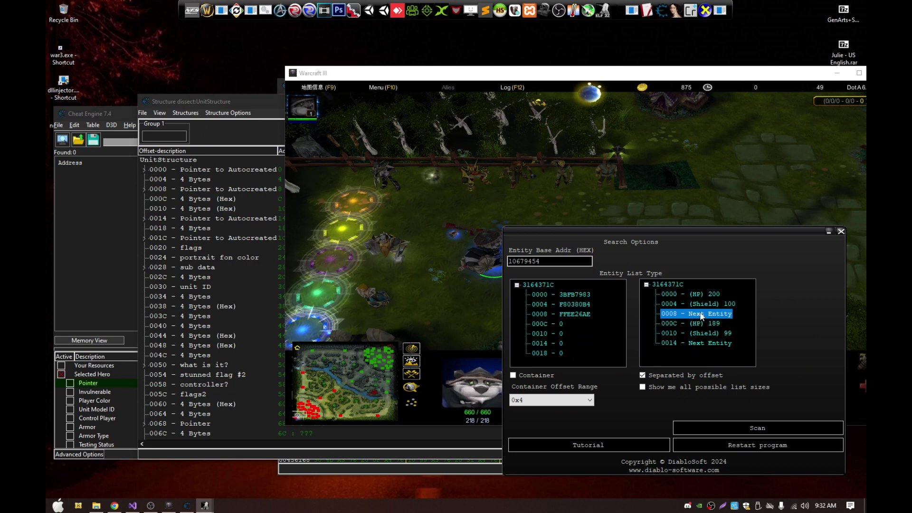
click(566, 305)
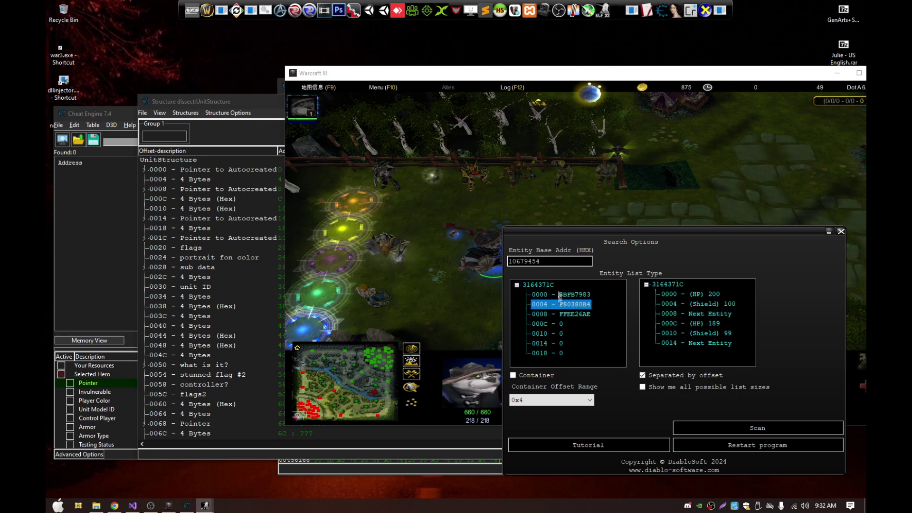
key(Up)
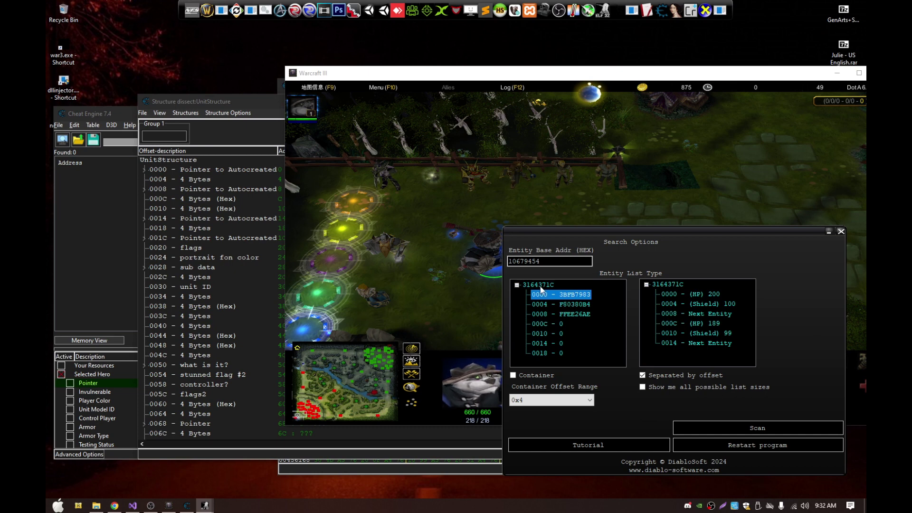
click(557, 304)
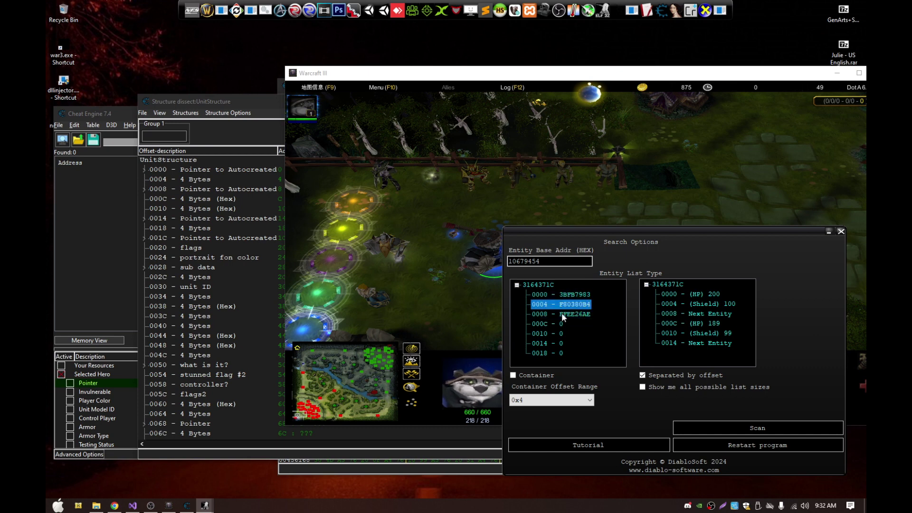
click(561, 313)
Step: Use the Container list type with offset range 0x4 and scan for the entity list from address 10679454
click(532, 377)
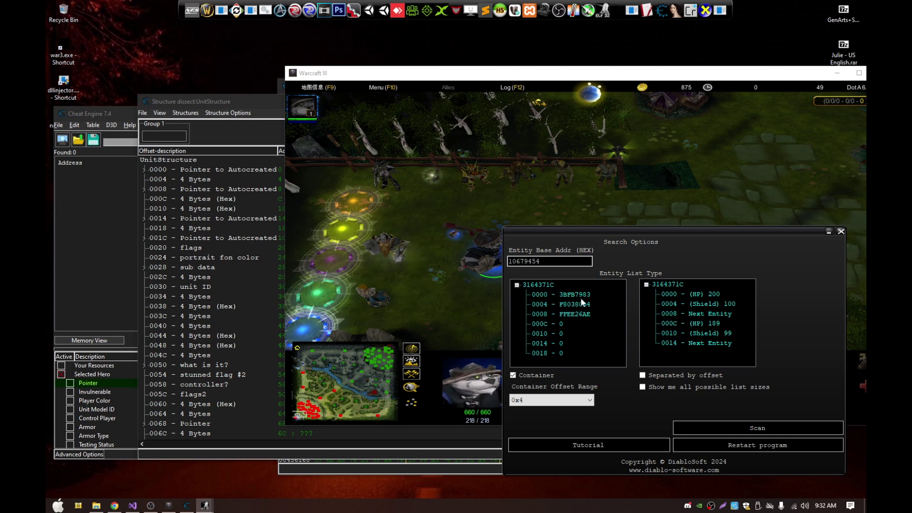
drag(546, 261, 465, 262)
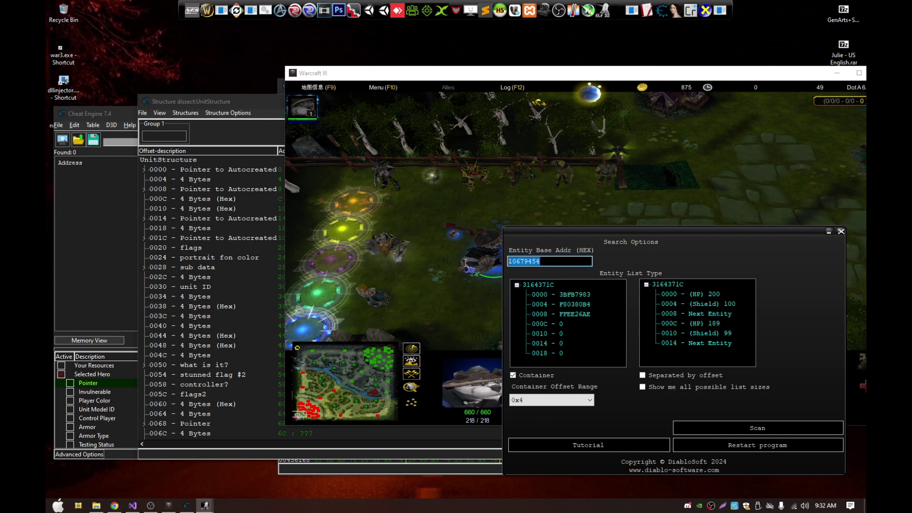
click(549, 262)
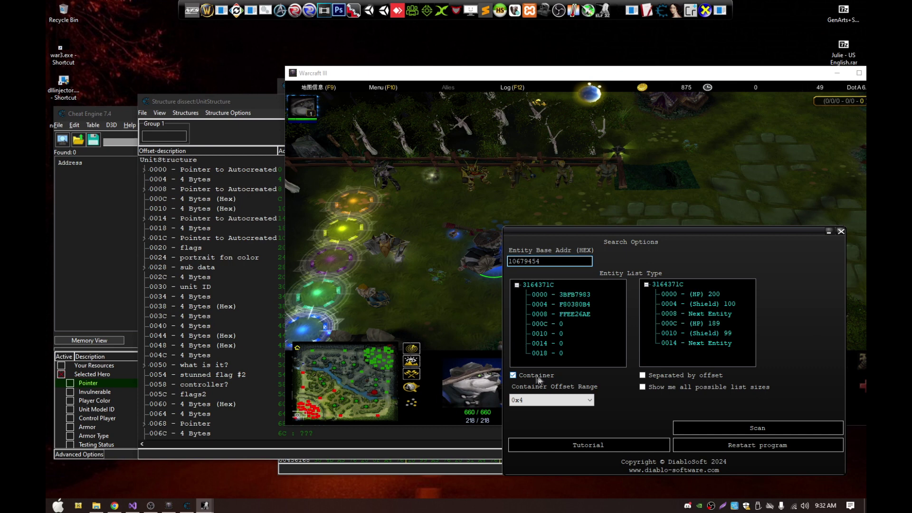
click(754, 428)
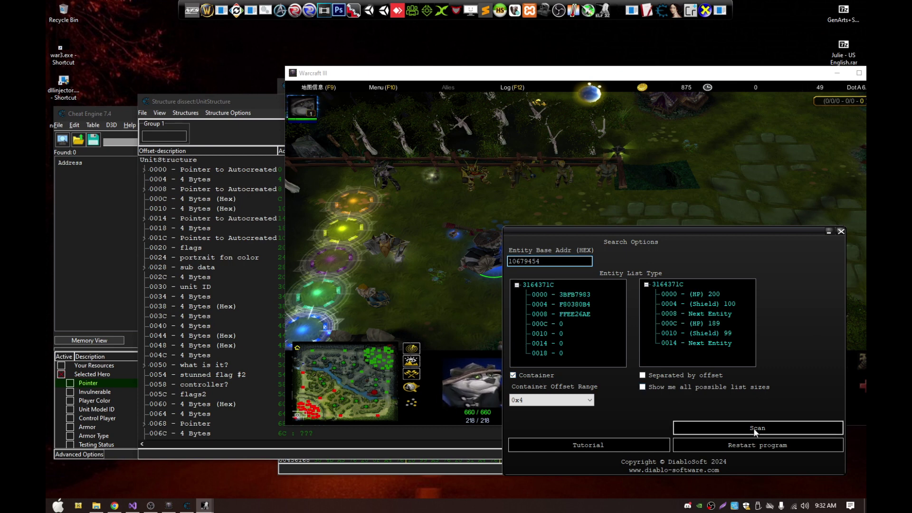
mouse_move(208, 506)
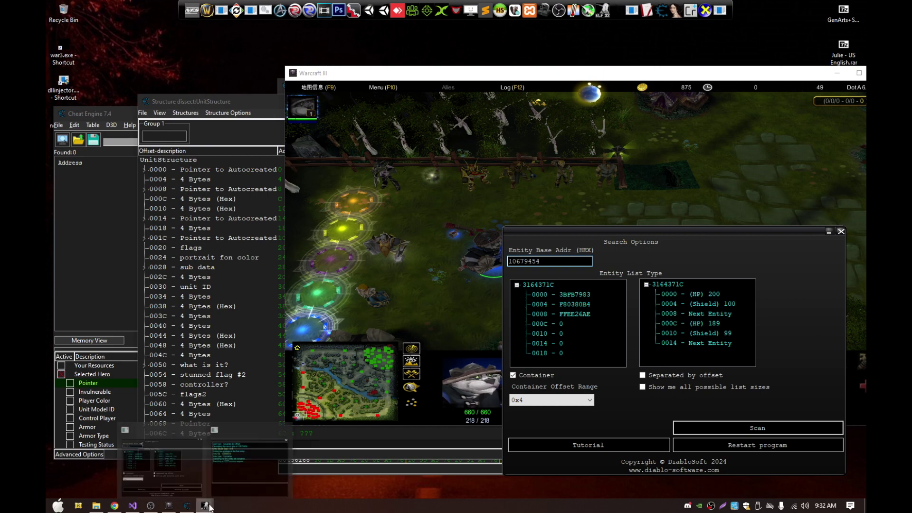
Step: Close the running scan's output and rerun the Container scan from base address 10679454 with offset range 0x4
click(249, 459)
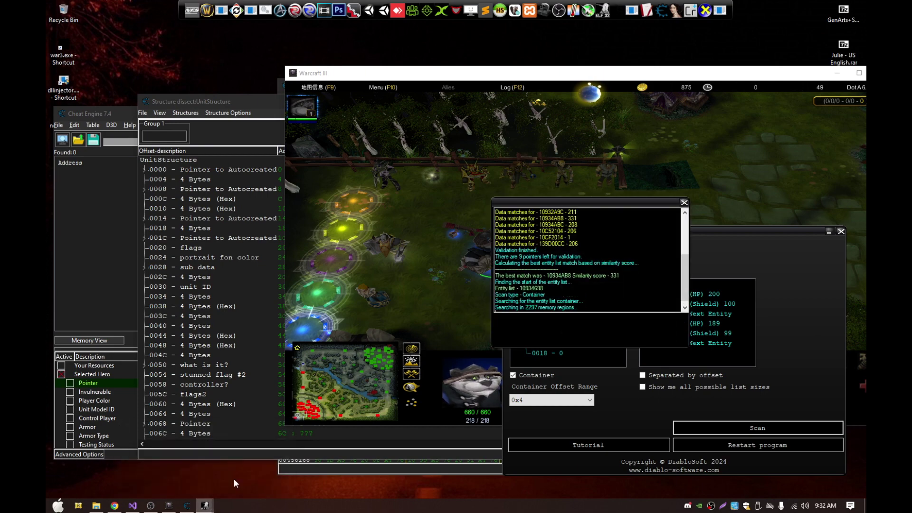
click(684, 202)
click(754, 432)
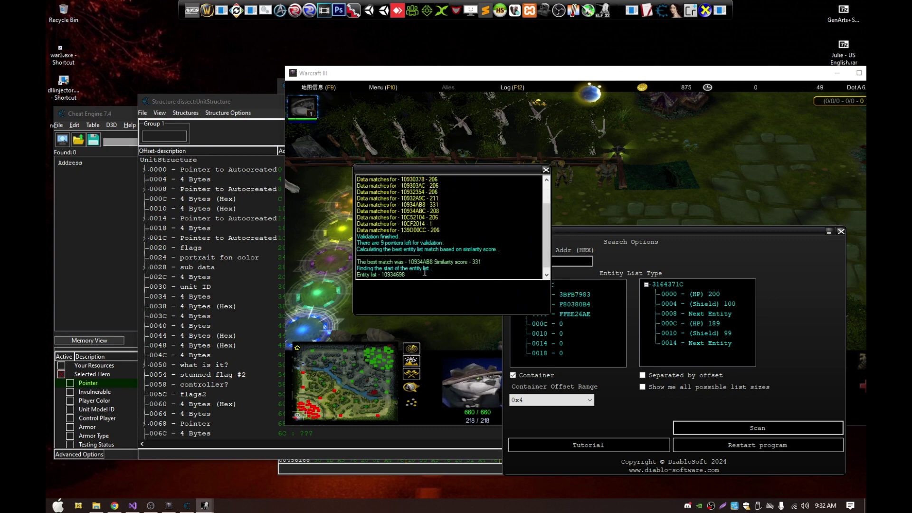
Step: Copy the entity list address 10934698 into Cheat Engine's structure dissector and define a new structure there with guessed field types
double_click(393, 274)
key(ctrl+c)
click(392, 275)
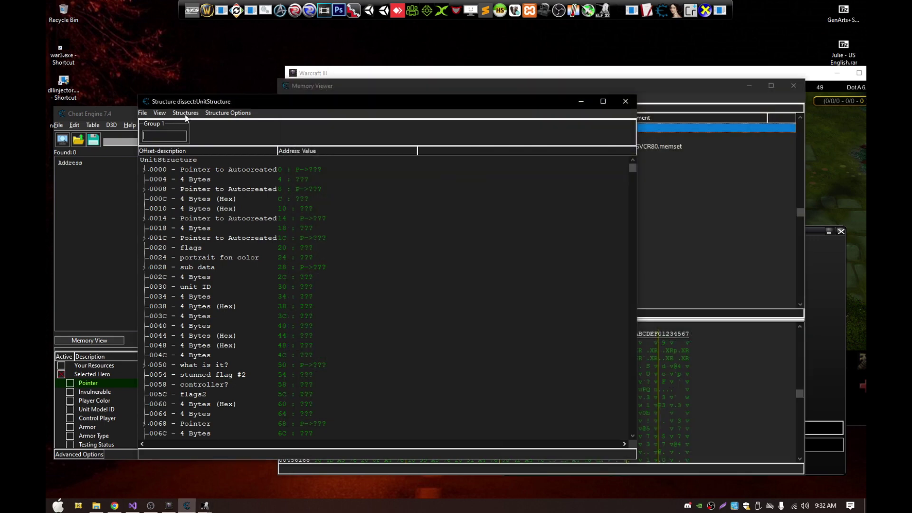
key(ctrl+v)
click(185, 113)
click(249, 83)
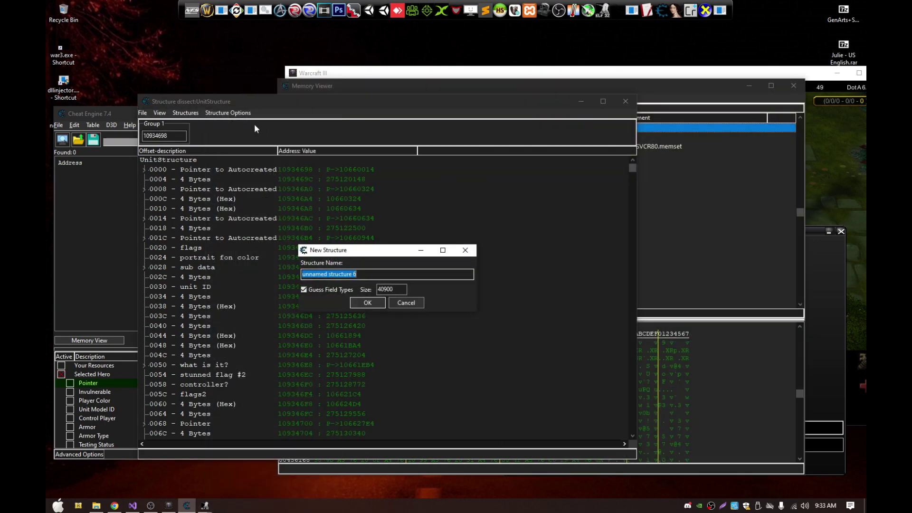
key(Return)
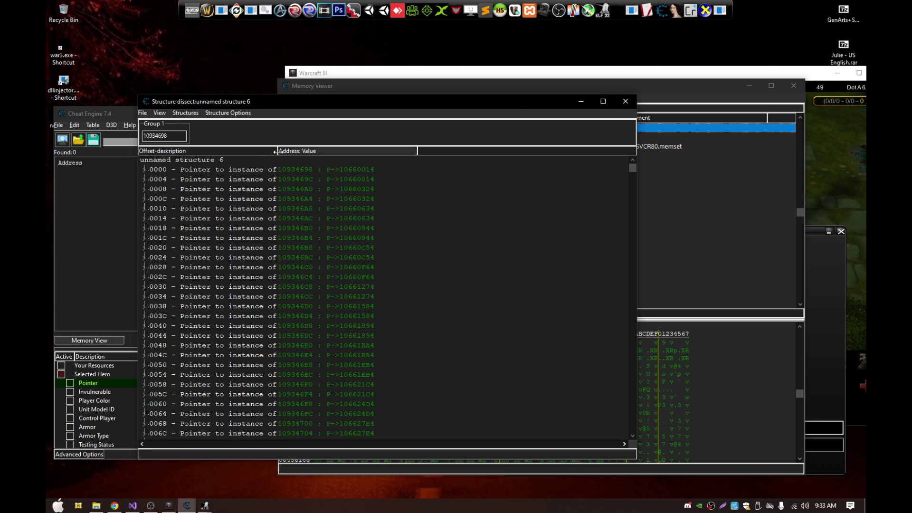
Step: Widen the offset-description column and examine the new structure's entries from offset 0000 to about 0144
click(223, 173)
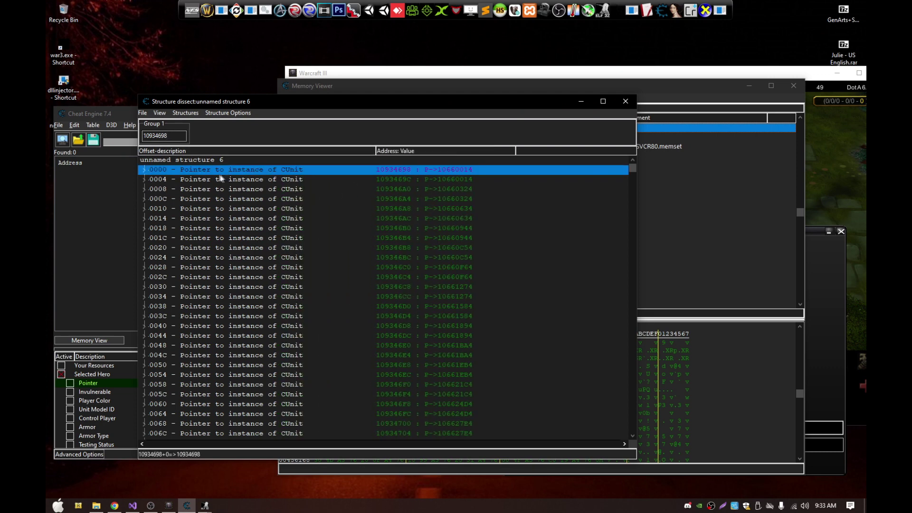
scroll(349, 205, down, 1)
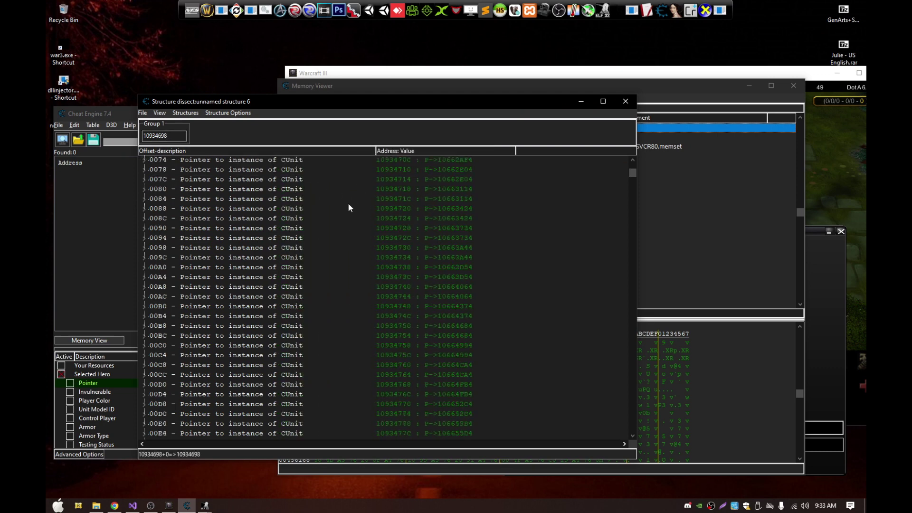
scroll(349, 204, up, 1)
scroll(349, 205, down, 15)
scroll(348, 203, down, 9)
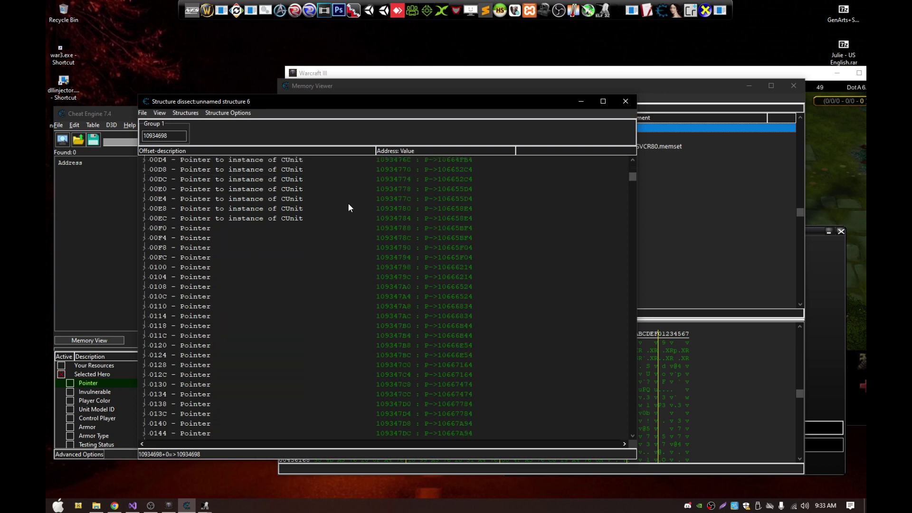
scroll(366, 242, up, 7)
scroll(365, 242, up, 17)
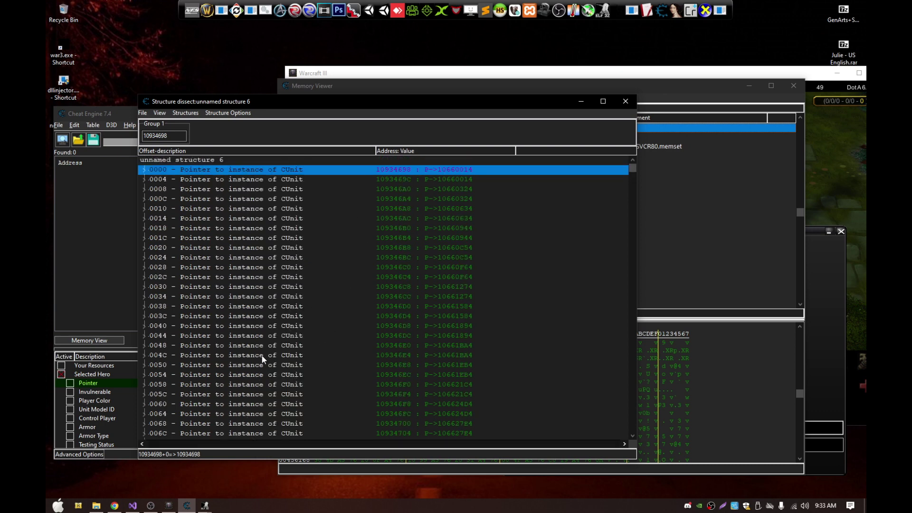
Step: Check what precedes the list's first entry by subtracting 4 from the group address, and restore the address 10934698
click(178, 135)
text(-4)
click(331, 178)
click(337, 171)
click(438, 180)
click(180, 134)
key(BackSpace)
key(BackSpace)
Step: Expand and collapse the pointers at offsets 0000, 0004 and 0008 to inspect the entities they refer to
click(411, 169)
click(144, 169)
click(144, 169)
click(144, 179)
click(144, 179)
click(145, 190)
click(144, 189)
click(184, 136)
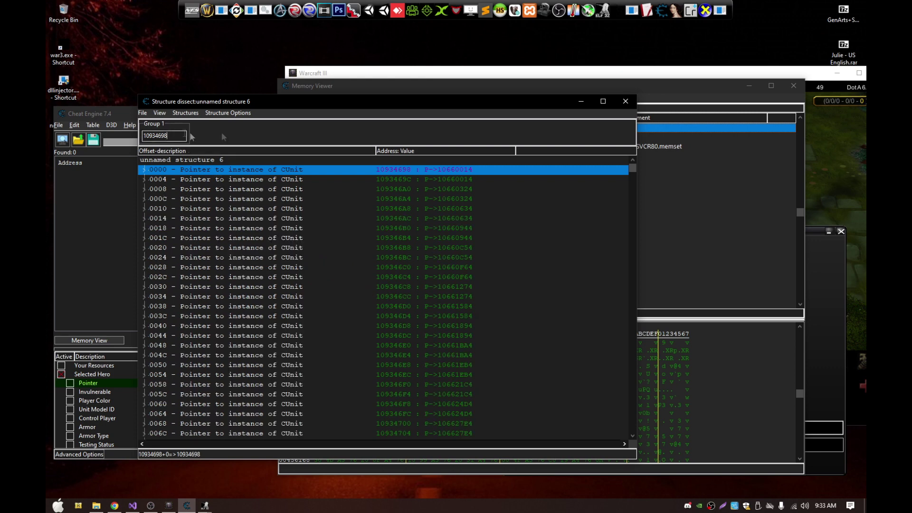
Step: Switch to the entity list finder, close its scan output and move its options window over the structure dissector
click(204, 505)
click(241, 470)
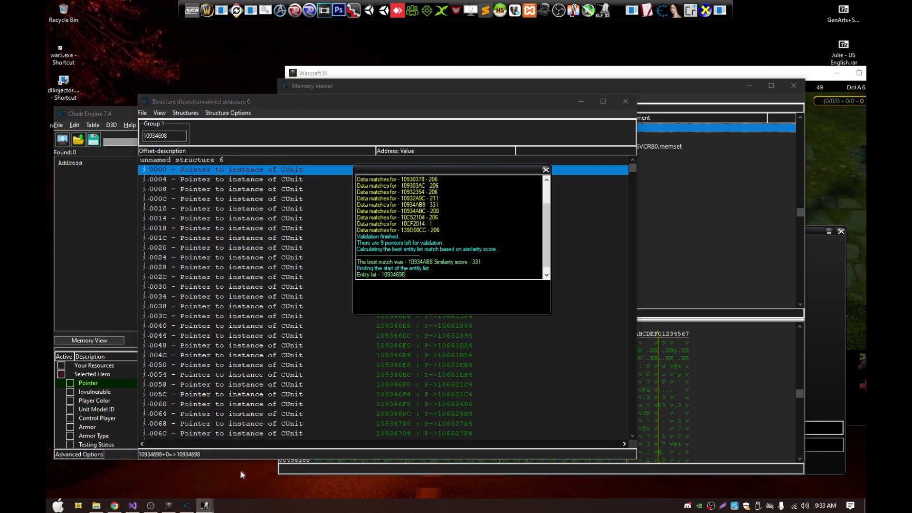
click(546, 171)
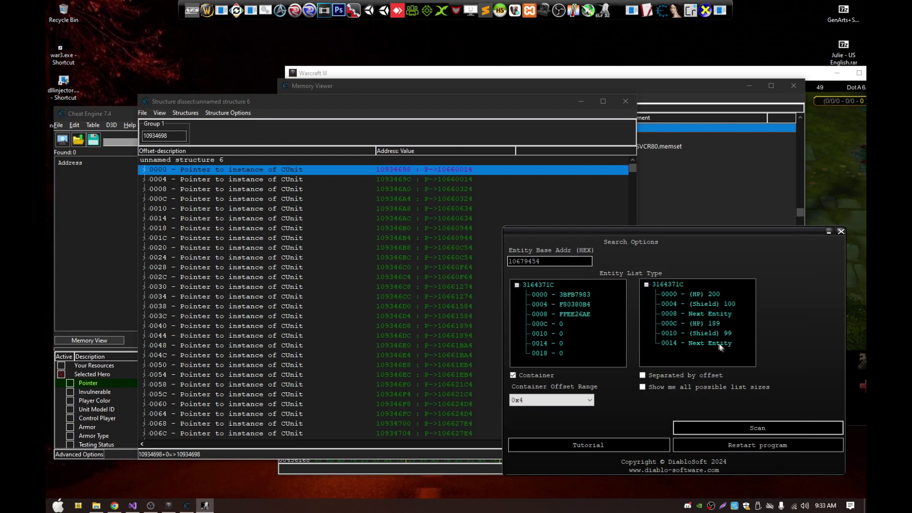
drag(684, 234, 628, 220)
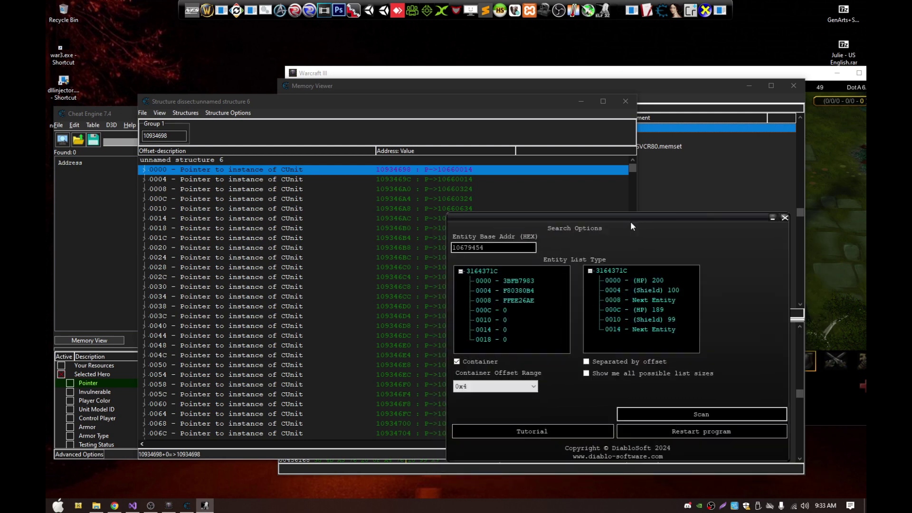
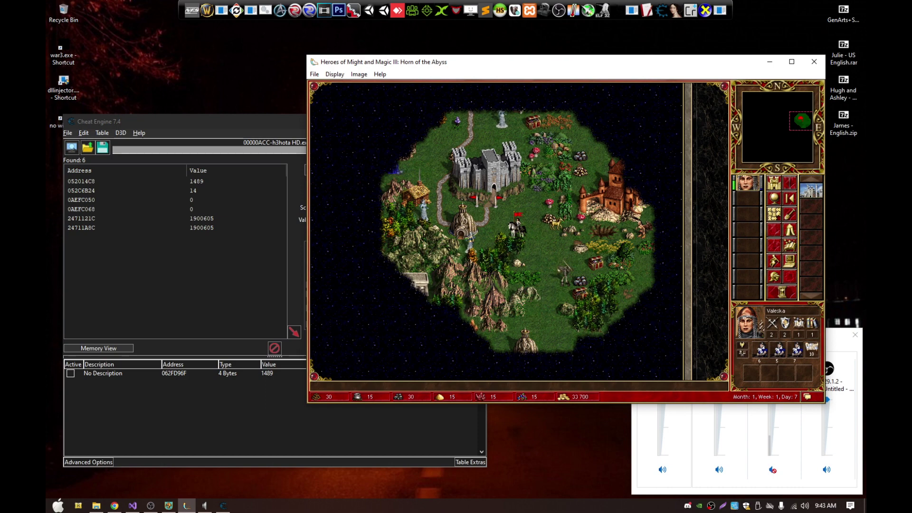
Step: Move the hero back and forth near the castle in Heroes of Might and Magic III to compare the address values
click(551, 228)
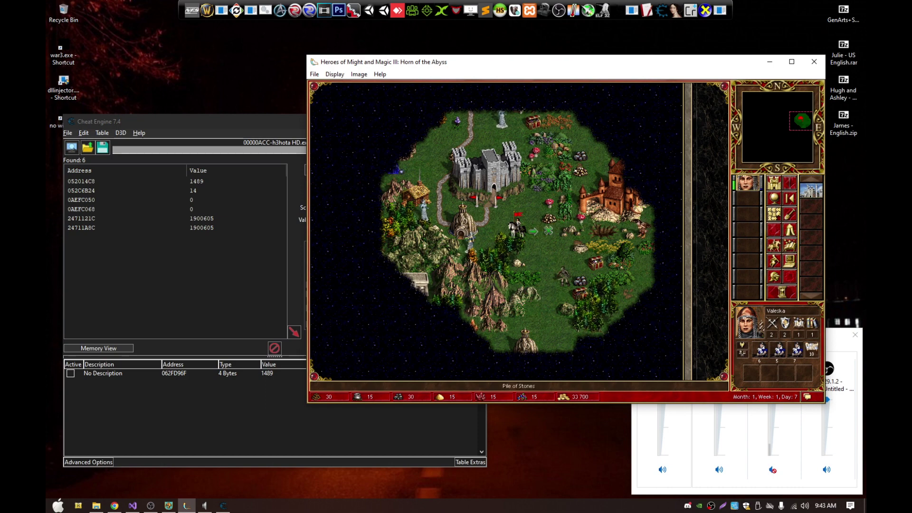
click(550, 230)
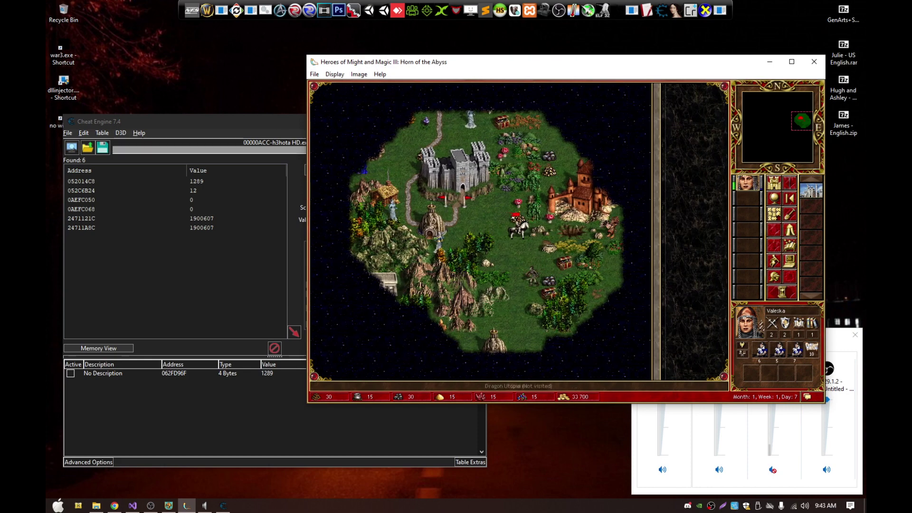
click(498, 212)
click(498, 212)
click(487, 246)
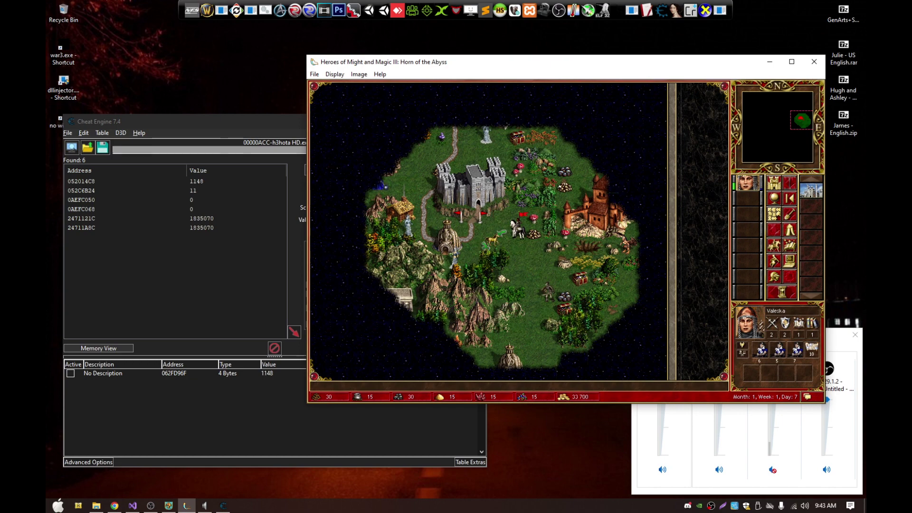
click(487, 247)
click(551, 229)
click(551, 229)
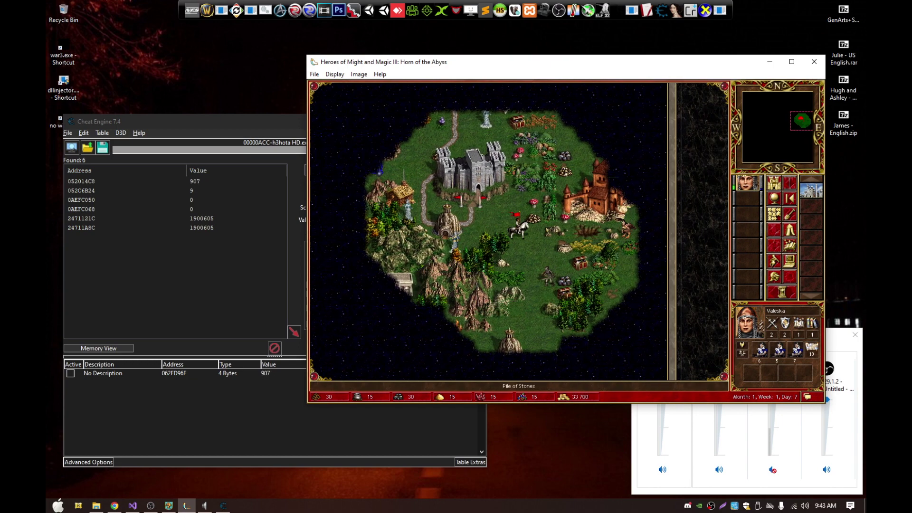
Step: Set the value at address 062FD96F in Cheat Engine's address list to 1555
double_click(266, 373)
text(1555)
click(501, 273)
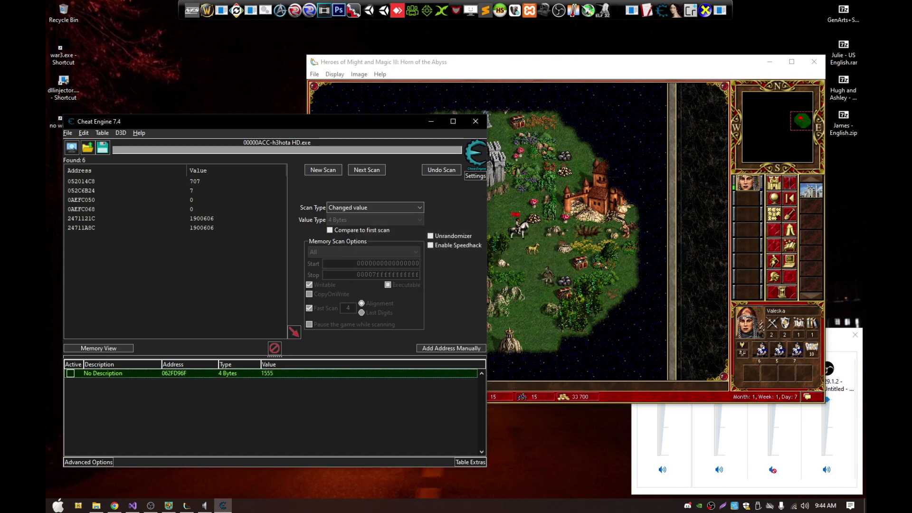
Step: Switch to the game and move the hero one tile west and one tile northeast to test the edited movement points
click(507, 227)
click(506, 226)
click(533, 213)
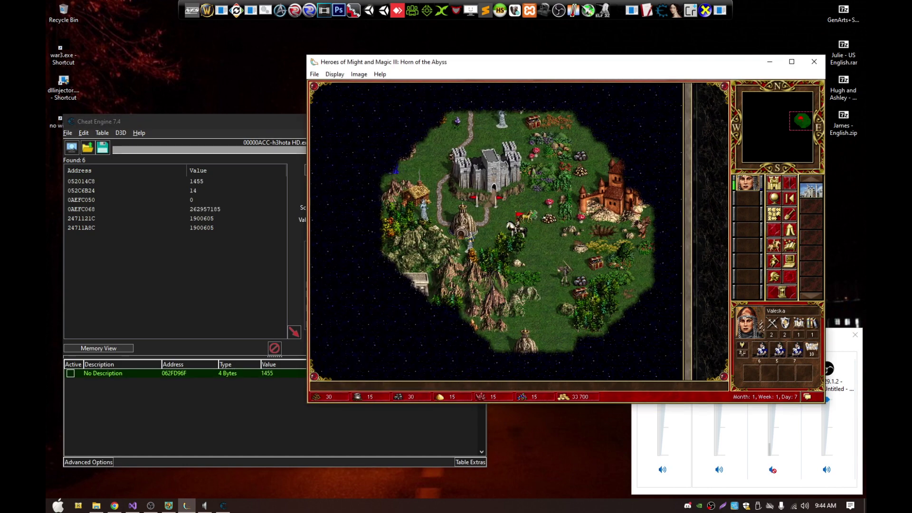
click(533, 213)
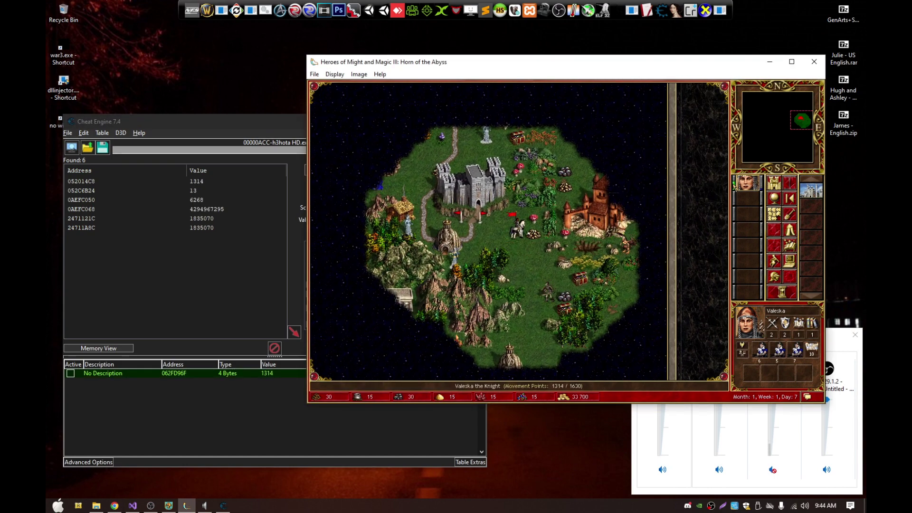
Step: Find out what accesses the movement points address 062FD96F in Cheat Engine
click(201, 418)
click(269, 373)
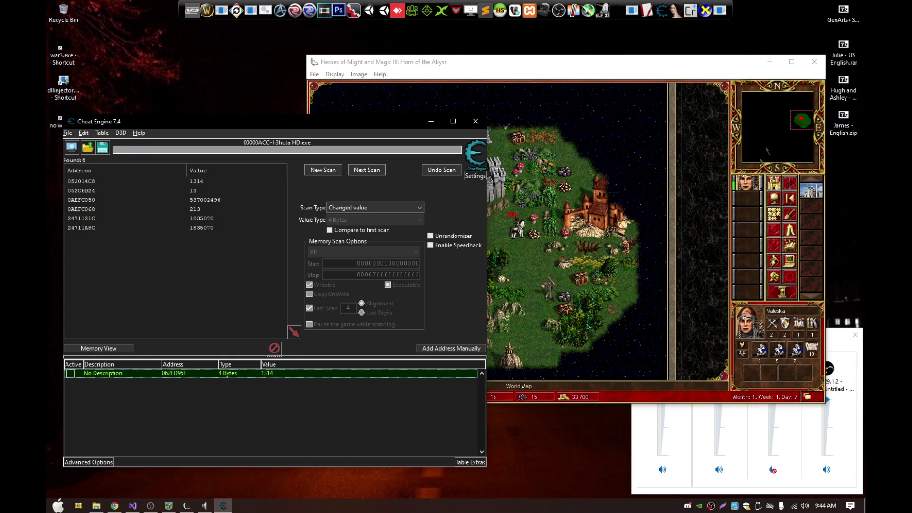
right_click(258, 373)
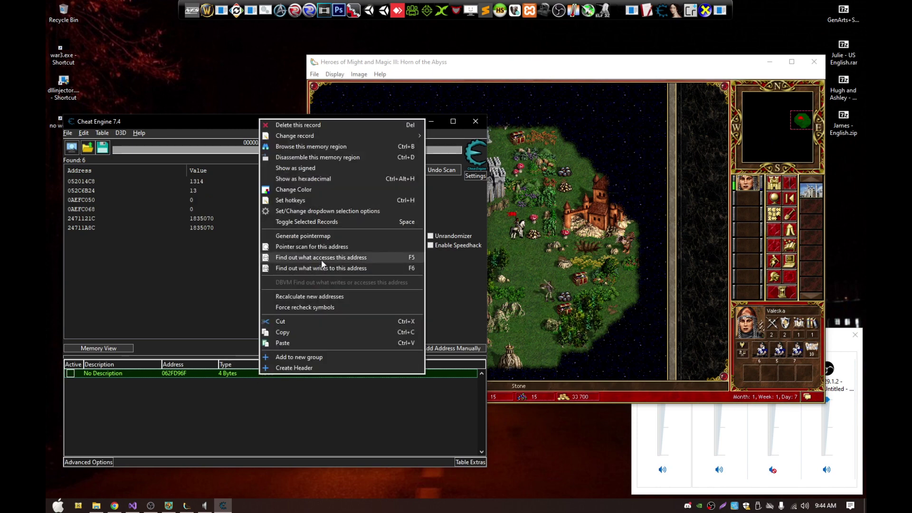
click(321, 260)
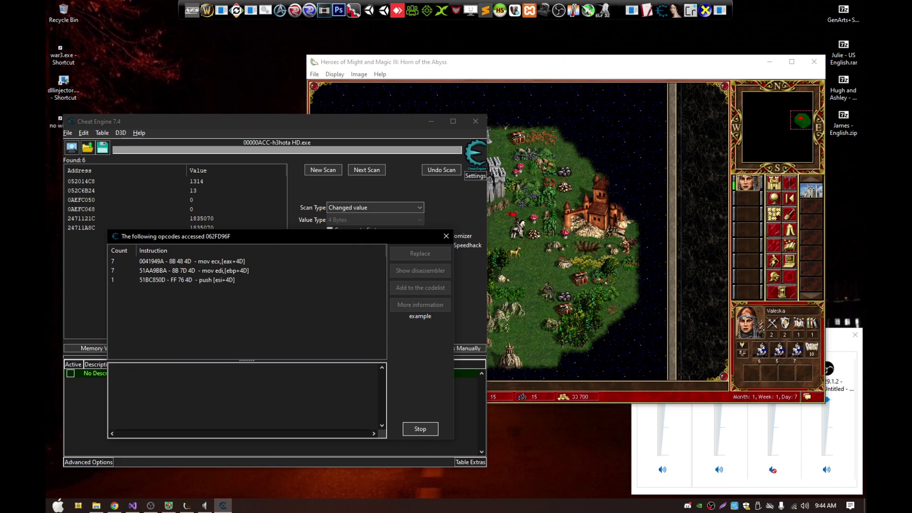
Step: Examine the mov edi,[ebp+4D] instruction among the accessing opcodes, then stop the trace and close its window
click(246, 271)
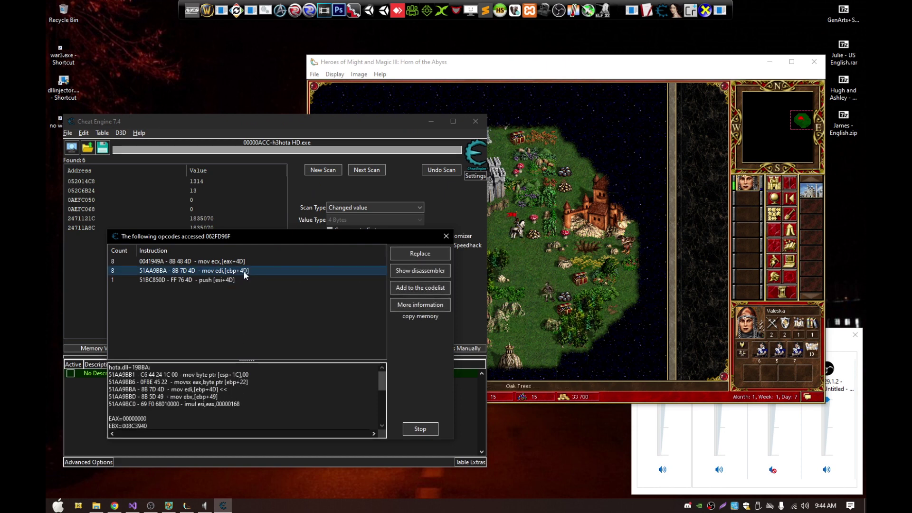
mouse_move(290, 236)
mouse_down()
mouse_move(371, 246)
mouse_move(449, 239)
mouse_move(284, 230)
mouse_up()
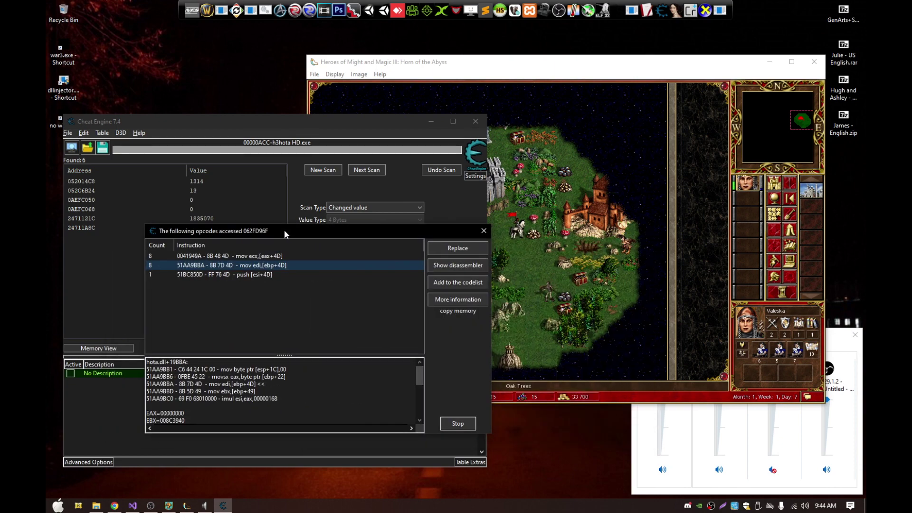
click(454, 422)
click(455, 423)
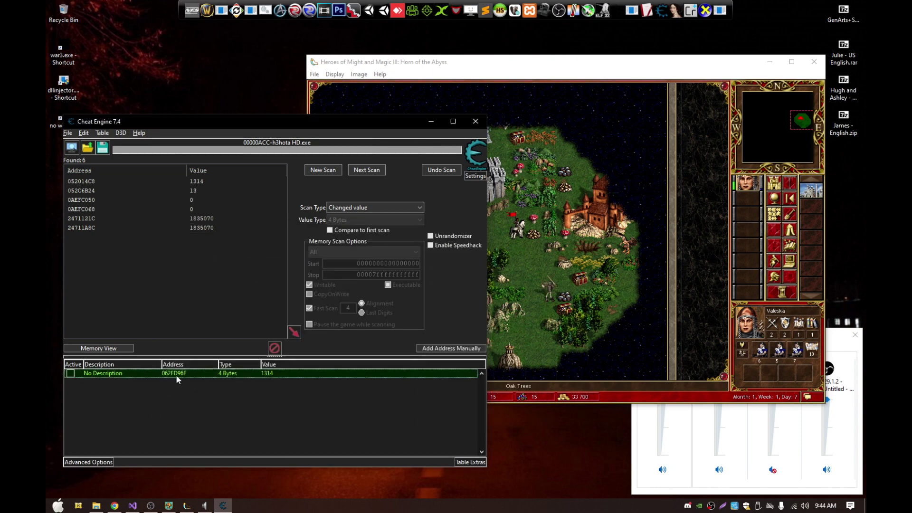
Step: Open the structure dissector with the copied address offset as 062FD96F-4d and define a new structure there
double_click(175, 372)
click(175, 291)
click(102, 349)
click(191, 115)
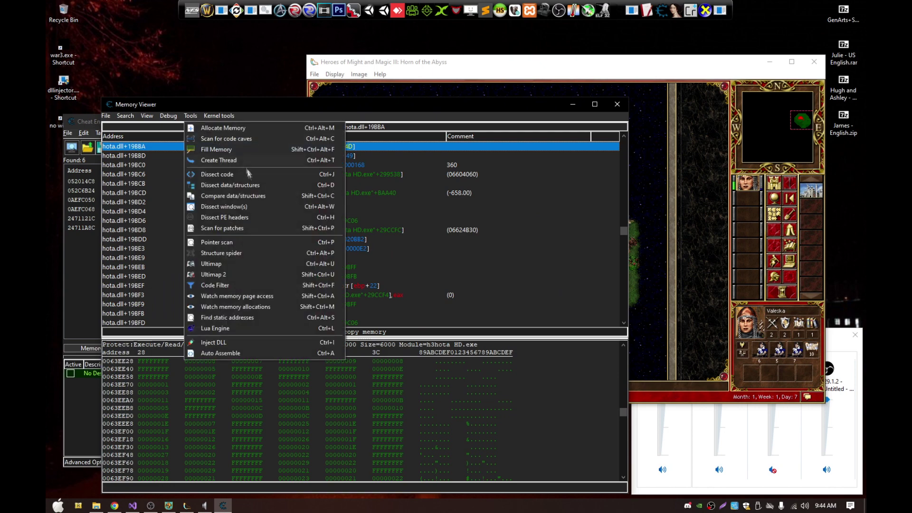
click(250, 182)
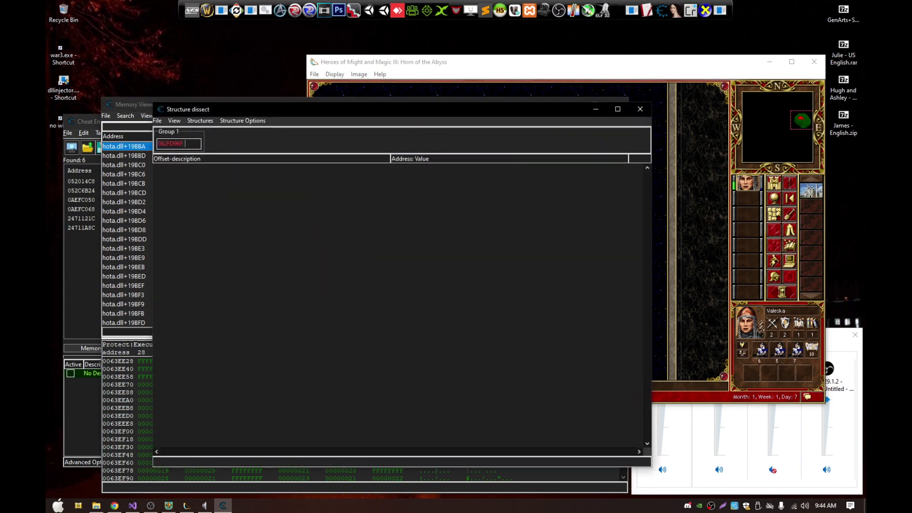
text(-4d)
click(199, 120)
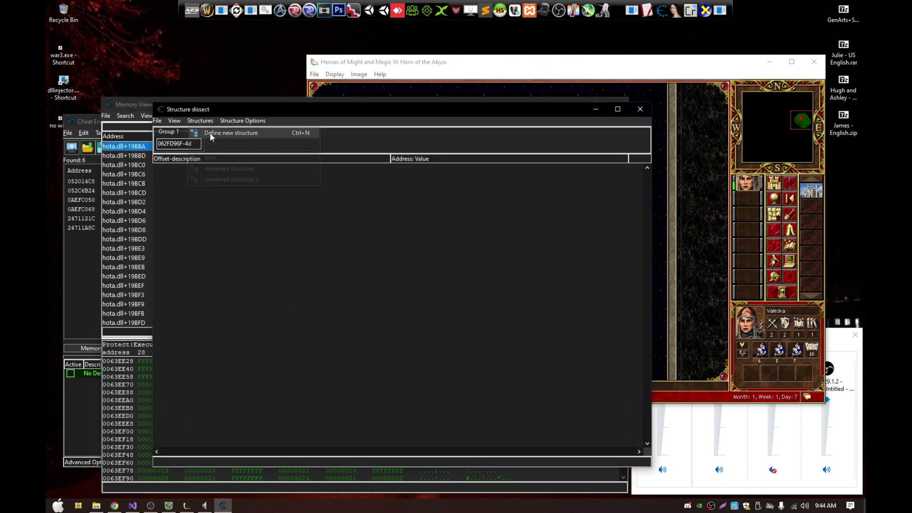
click(231, 132)
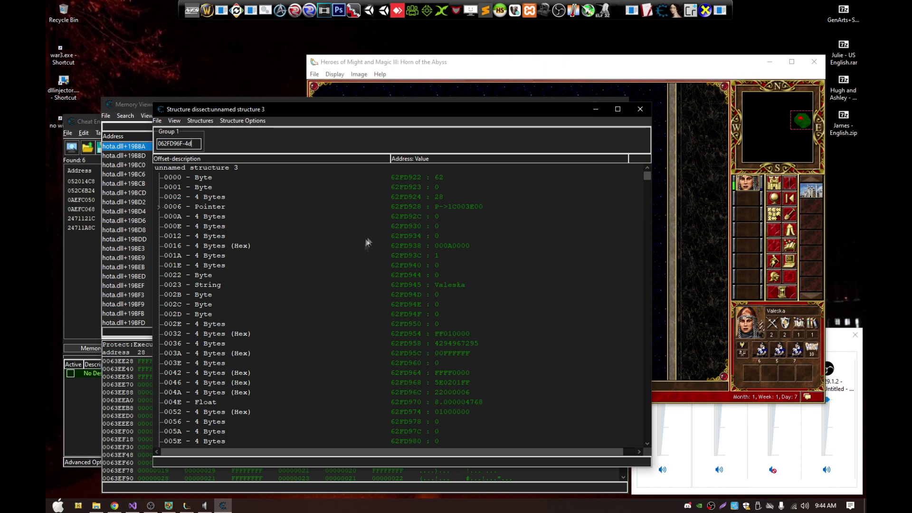
Step: Inspect the name string at offset 0023 and the first field, narrow the description column and examine the fields further down
click(440, 286)
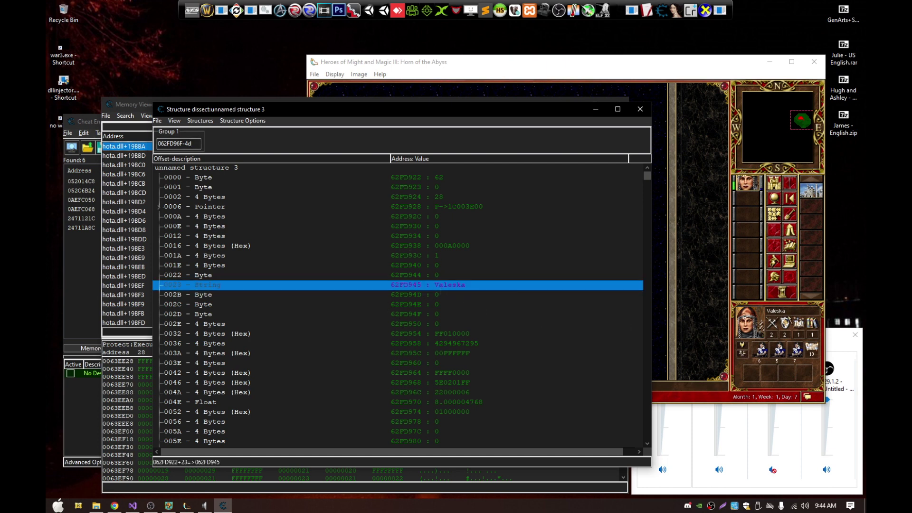
click(454, 304)
click(451, 287)
click(372, 237)
click(264, 179)
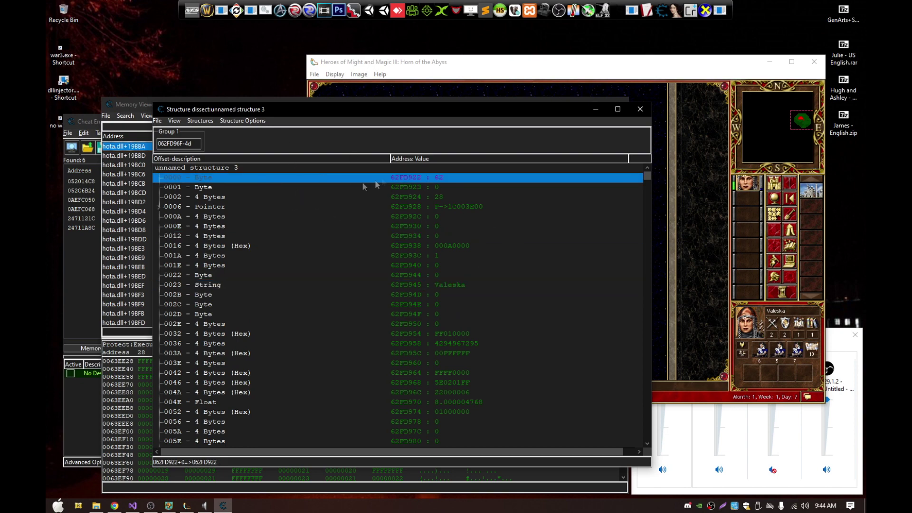
drag(389, 160, 311, 159)
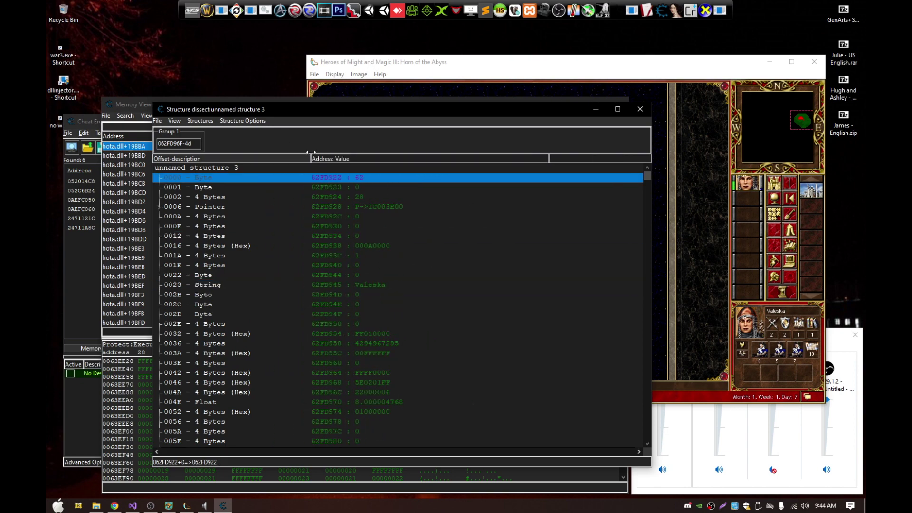
scroll(340, 320, down, 2)
scroll(340, 318, down, 13)
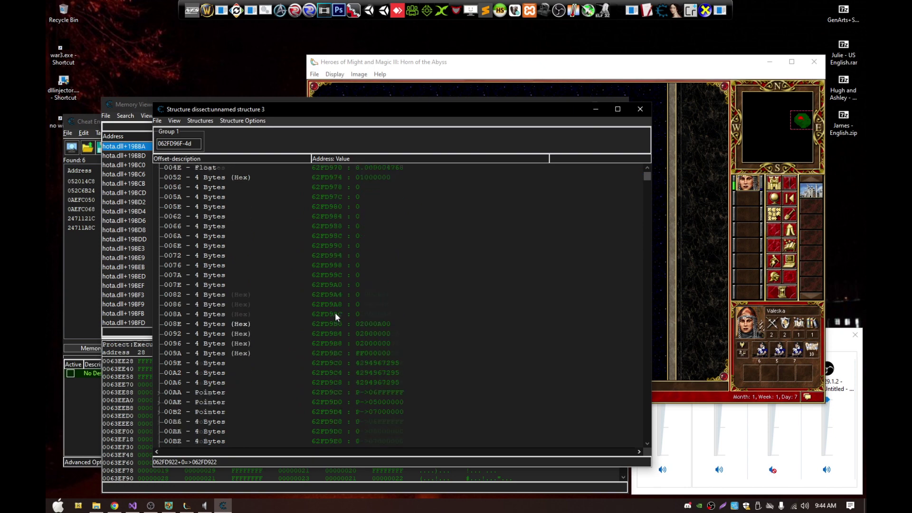
Step: Examine the hero structure's fields down to about offset 01F6 and return to its first field
scroll(309, 312, down, 8)
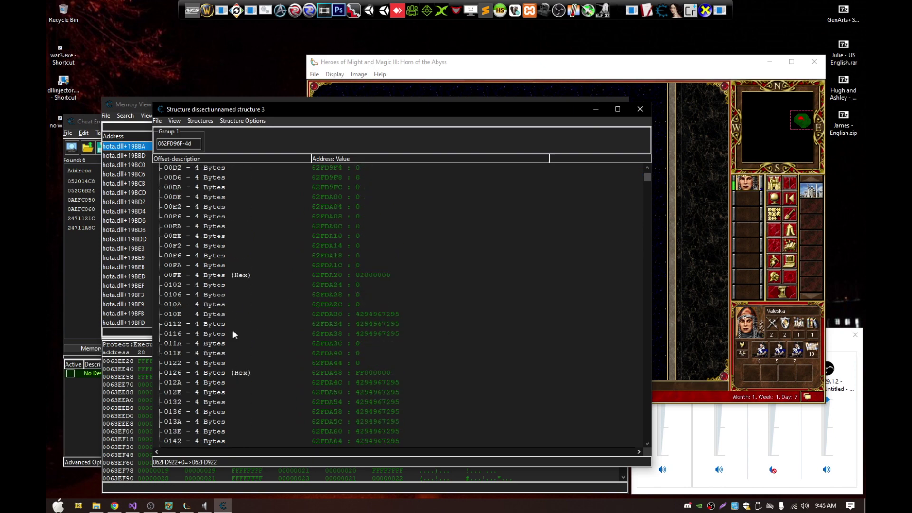
scroll(311, 333, down, 16)
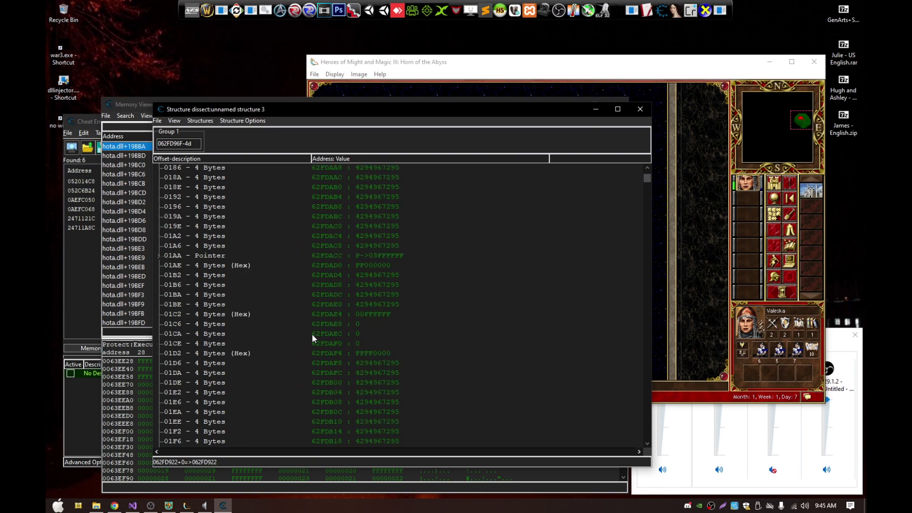
scroll(306, 329, up, 20)
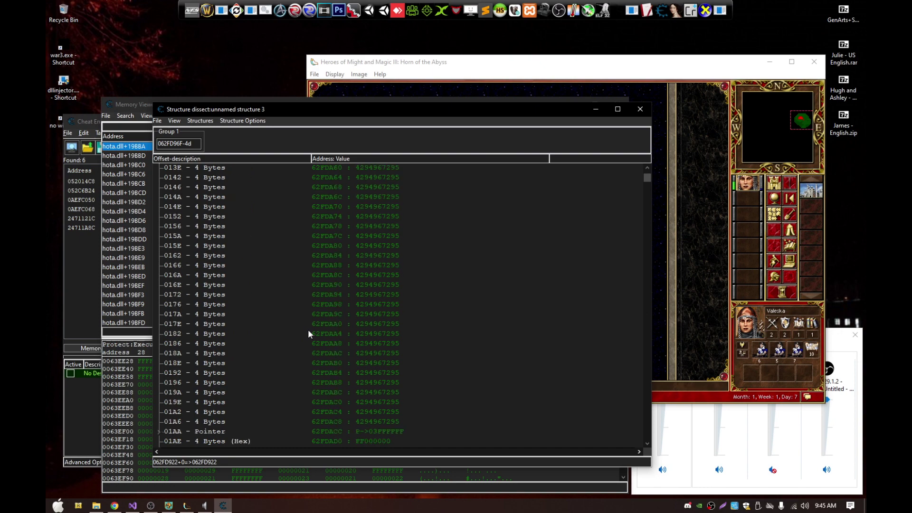
scroll(310, 331, up, 4)
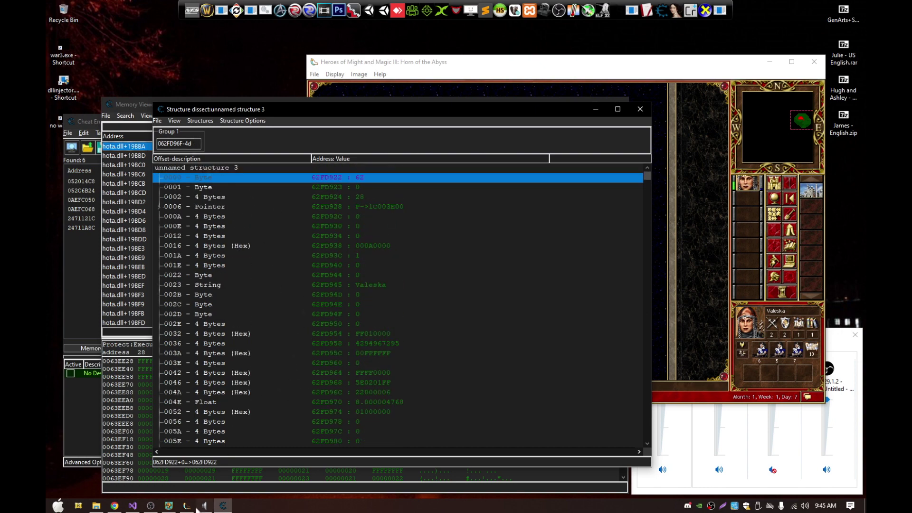
Step: Launch the DiabloSoft entity list scanner and select the h3hota HD process in its process list
click(605, 17)
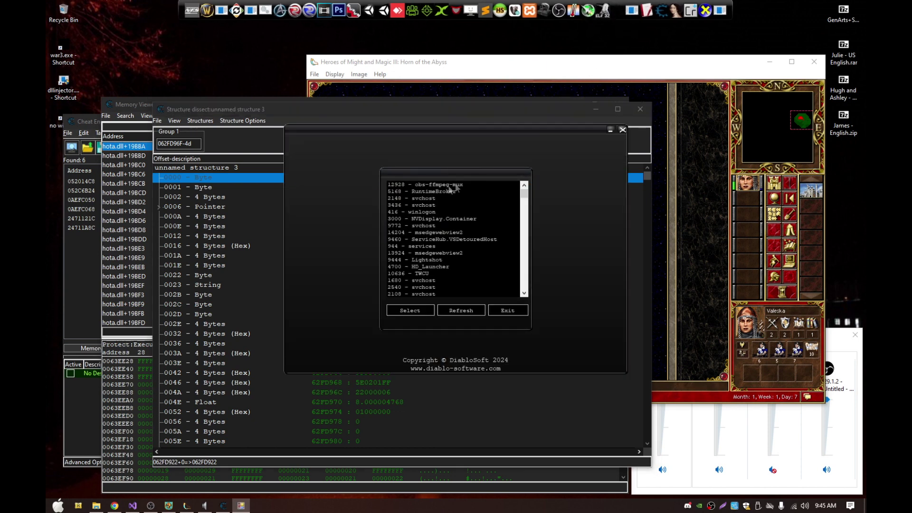
drag(524, 197, 526, 192)
scroll(460, 266, down, 15)
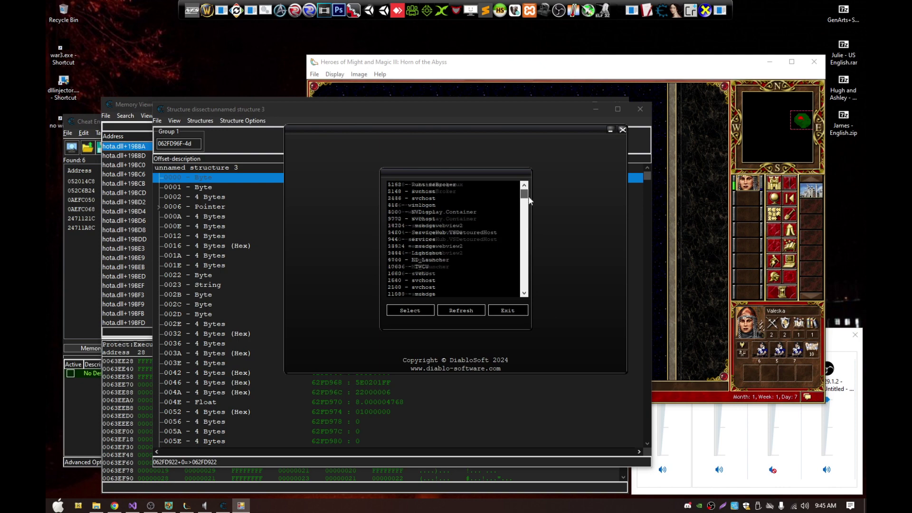
click(454, 274)
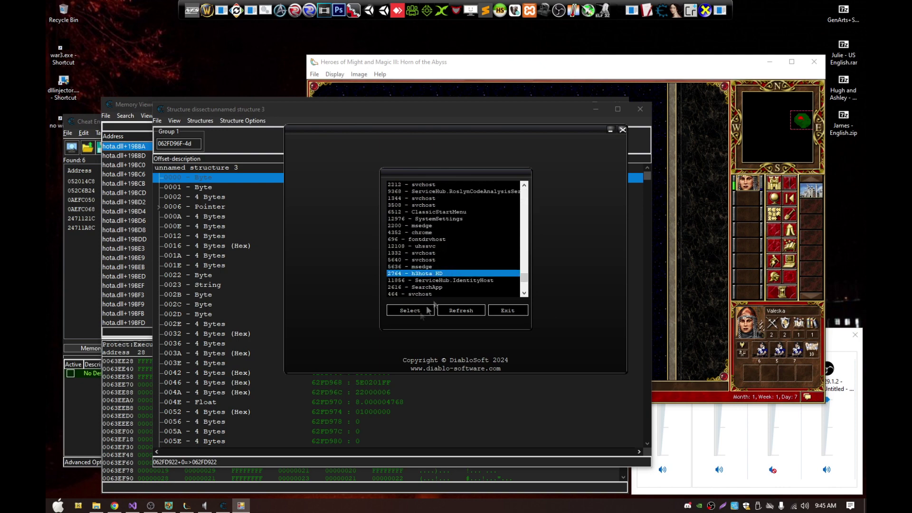
click(403, 311)
Step: Move the scanner window aside and scan for an entity list separated by offset with entity base address 62FD922
drag(354, 129, 531, 187)
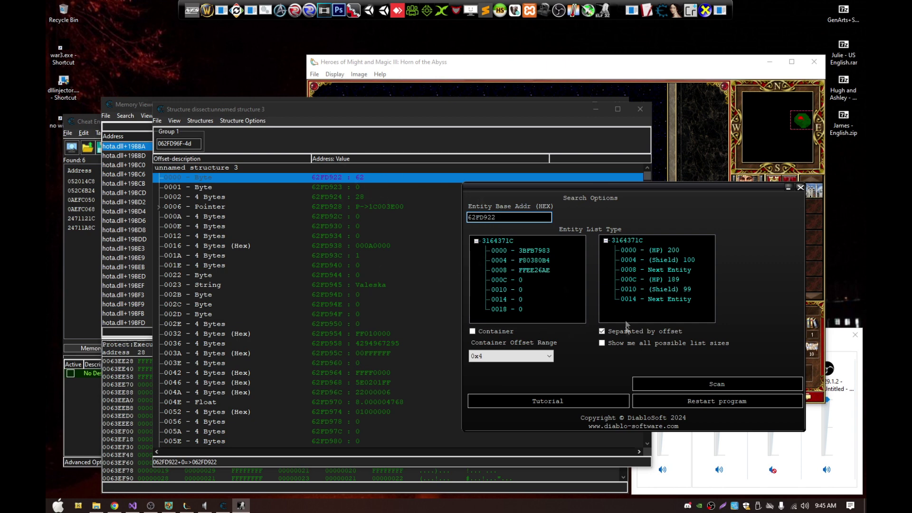
click(693, 383)
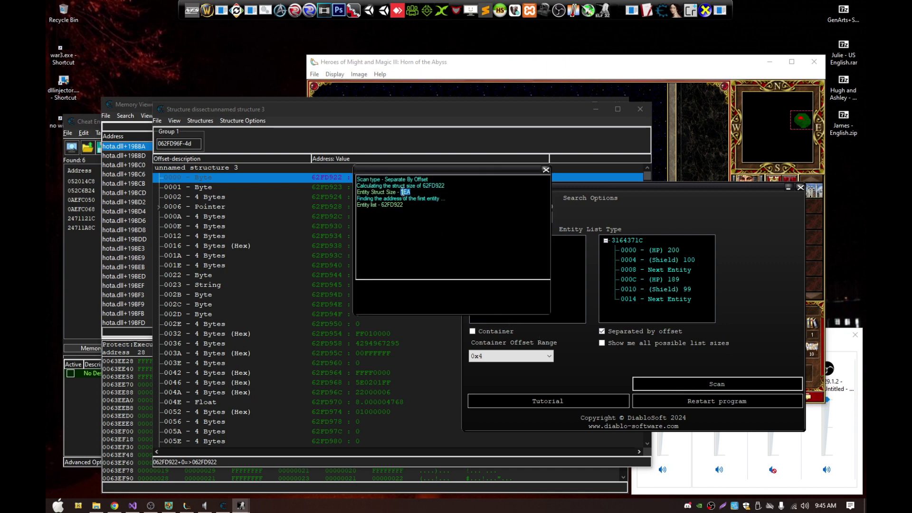
Step: Add a second address column to the structure in Cheat Engine, using the same address expression 062FD96F-4d
click(199, 151)
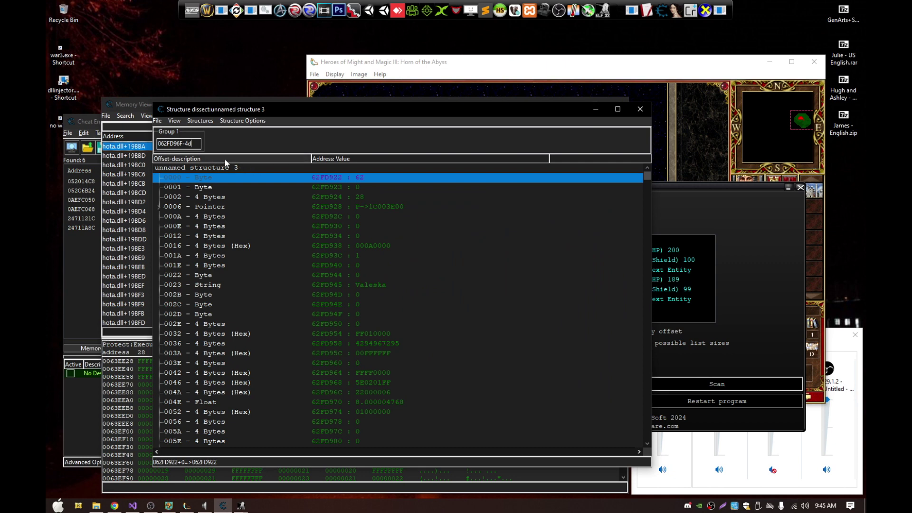
key(ctrl+a)
double_click(189, 143)
key(ctrl+c)
double_click(225, 143)
key(ctrl+v)
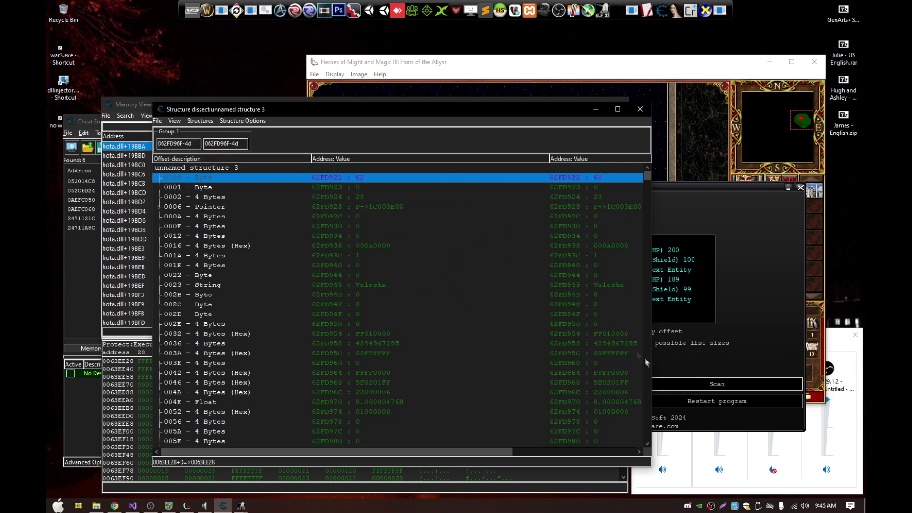
Step: Try the scanned struct size by adding +1EA to the second address, and compare both columns' fields
click(728, 291)
mouse_move(240, 504)
click(287, 460)
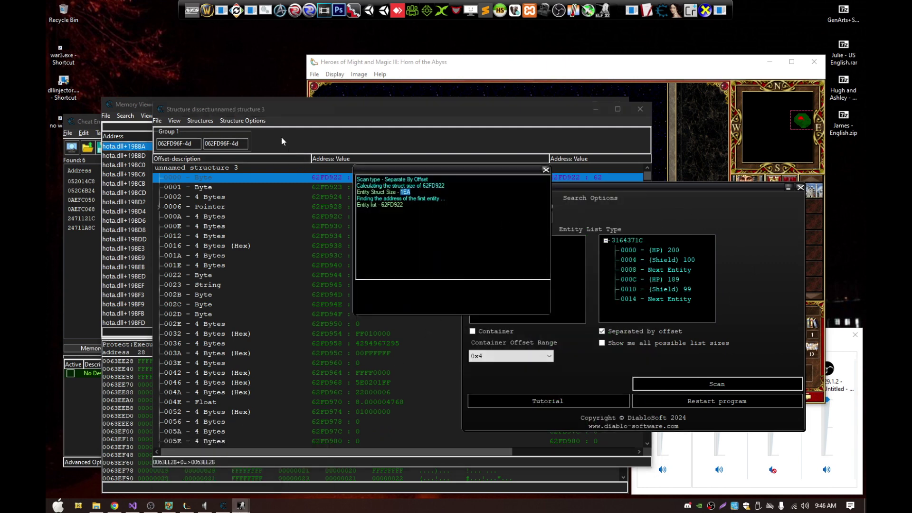
click(240, 145)
text(+1EA)
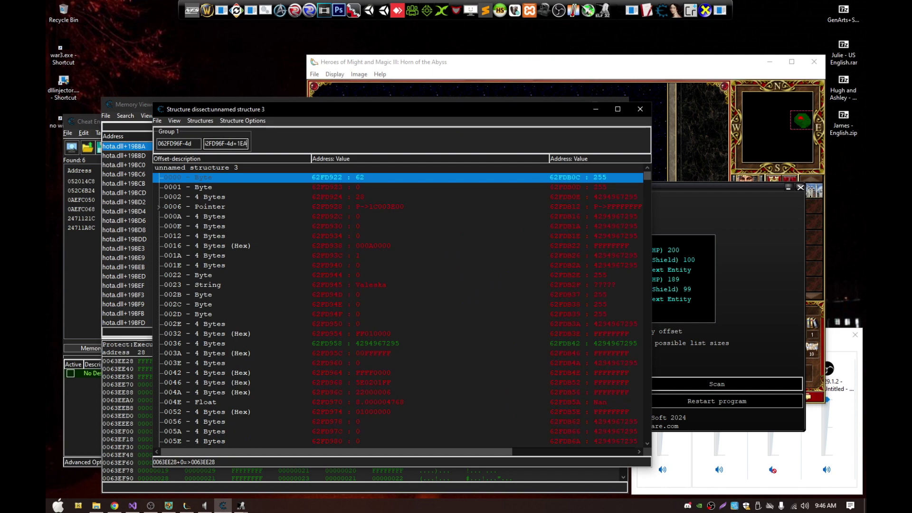
drag(397, 451, 422, 452)
scroll(475, 426, down, 6)
scroll(474, 420, down, 15)
scroll(382, 403, up, 20)
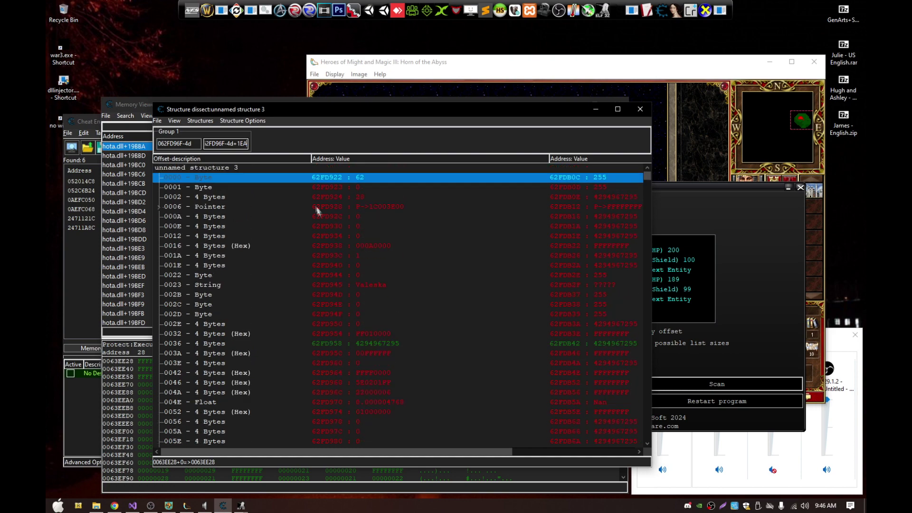
Step: Remove the +1EA offset from the second address
key(BackSpace)
key(BackSpace)
key(BackSpace)
key(BackSpace)
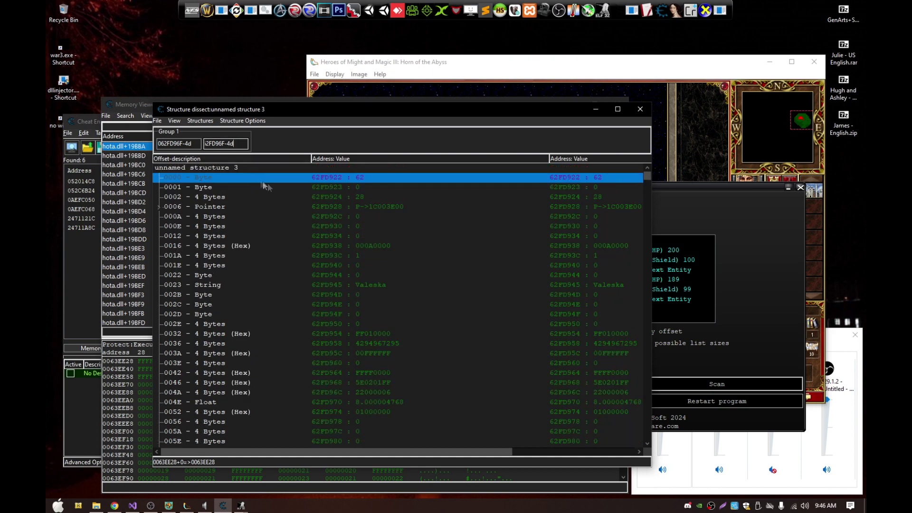
Step: Close the scan results, enable showing all possible list sizes and scan for the entity list again
mouse_move(240, 505)
click(278, 459)
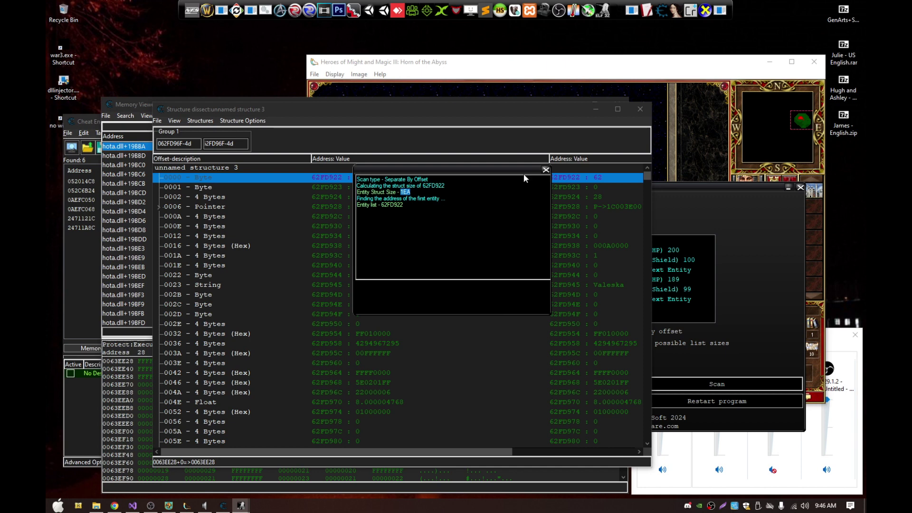
click(545, 170)
click(746, 240)
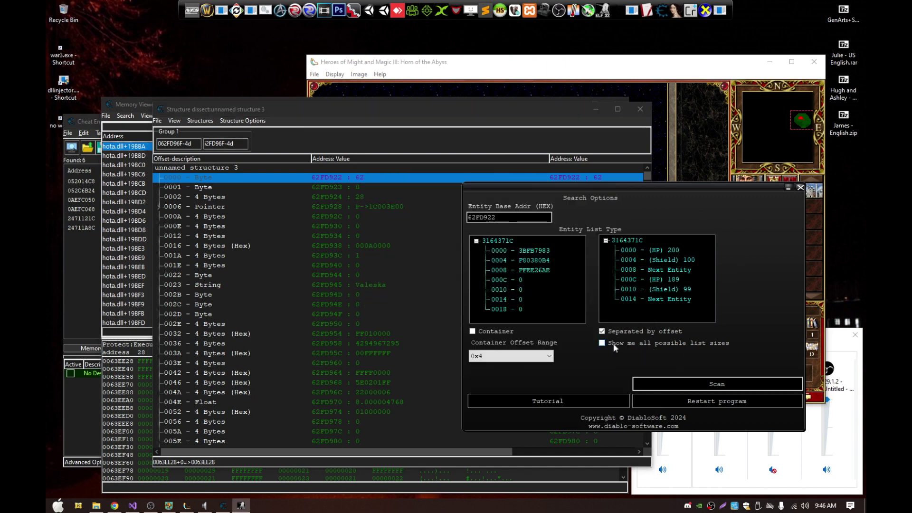
click(712, 344)
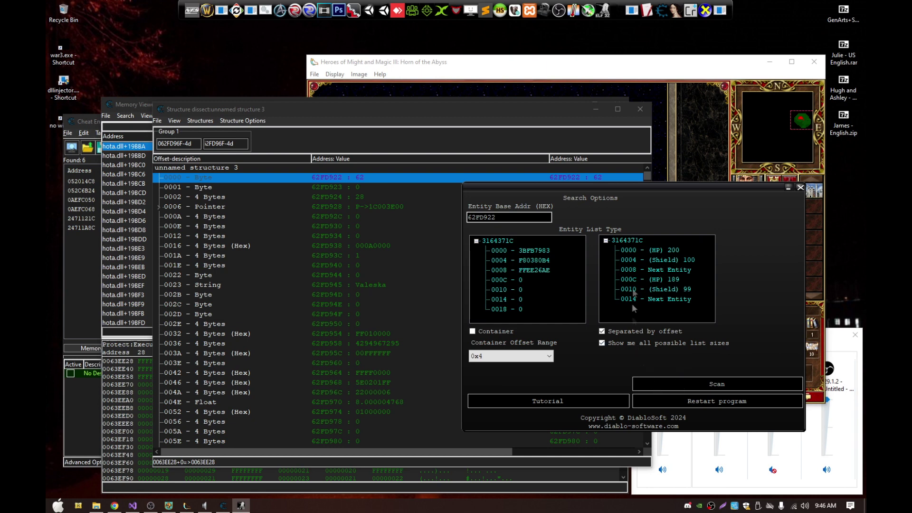
click(691, 382)
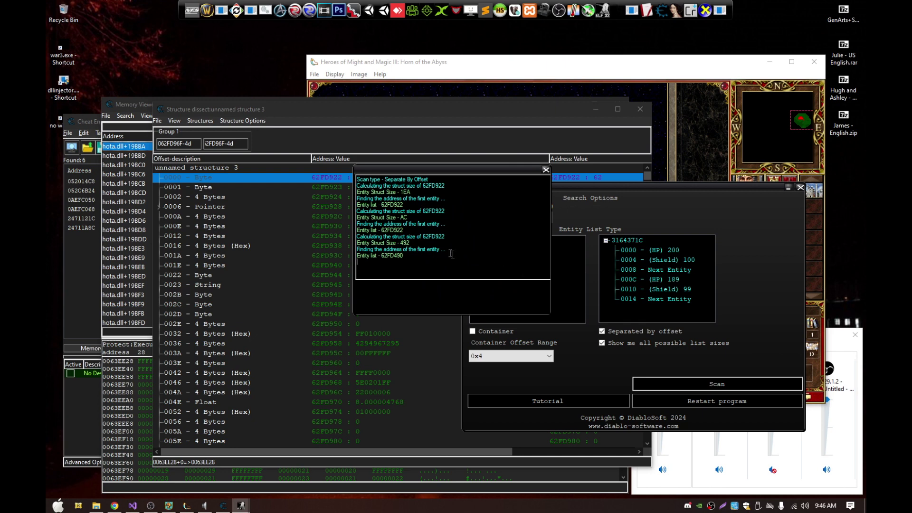
Step: Examine each struct size and entity list address pair in the scan results, from the last pair to the first
drag(423, 261, 346, 245)
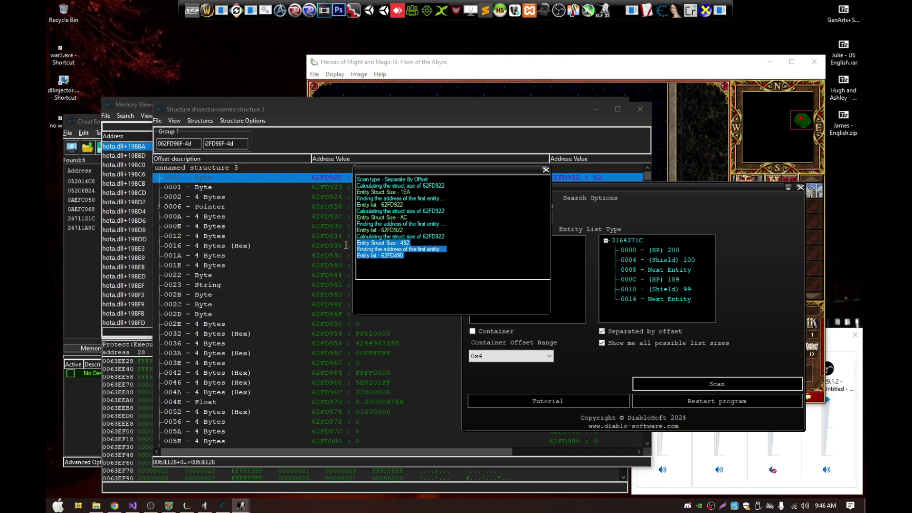
drag(428, 267, 346, 236)
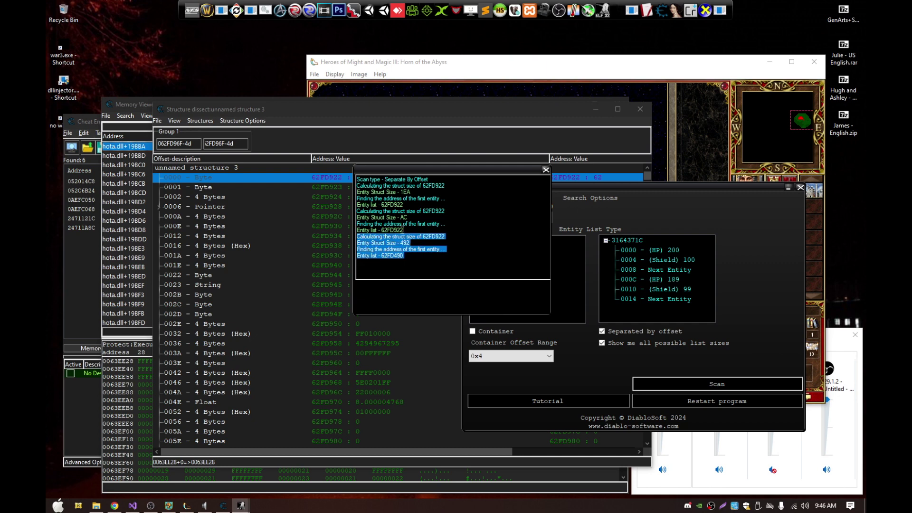
drag(412, 232, 351, 212)
click(408, 205)
drag(409, 203, 343, 186)
click(416, 203)
double_click(405, 191)
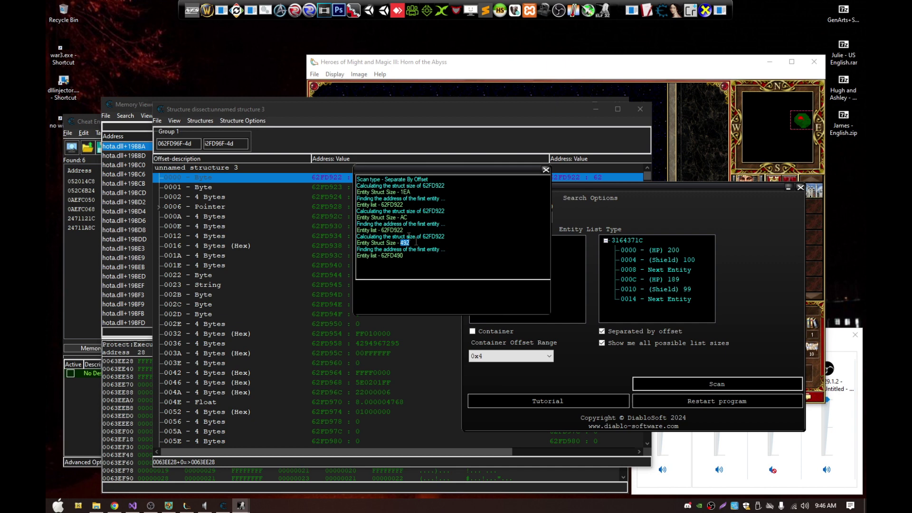
Step: Append +492 to the second address in the structure dissector and narrow the first value column
click(245, 144)
text(+492)
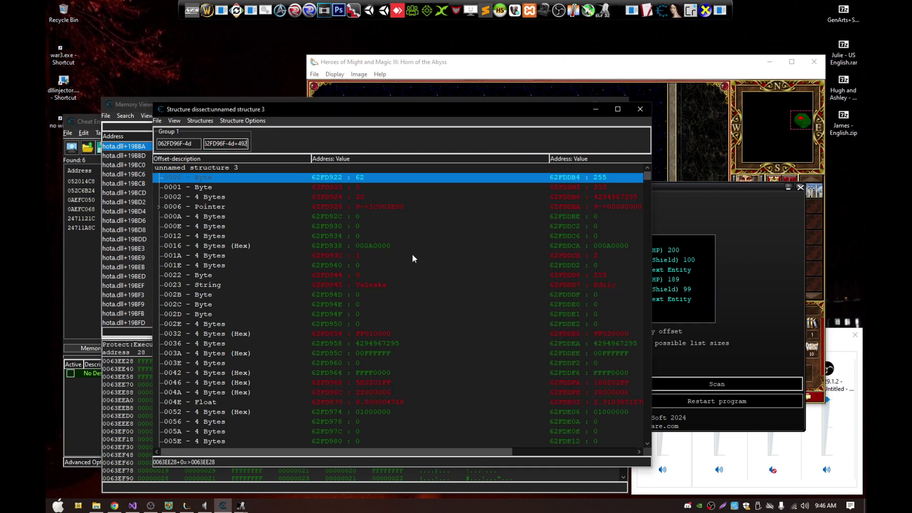
scroll(414, 256, down, 1)
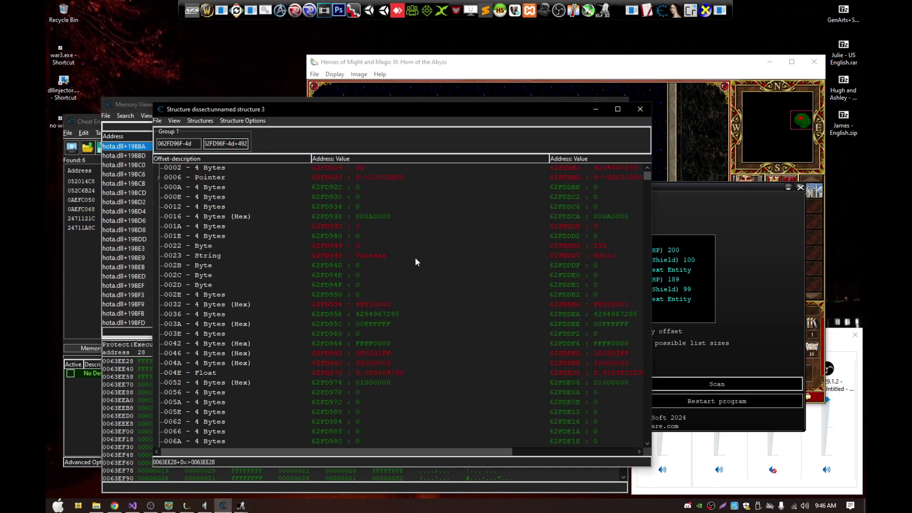
scroll(415, 258, up, 1)
drag(548, 159, 437, 160)
Step: Compare the name strings at offset 0023 and the fields further down across both address columns
click(384, 278)
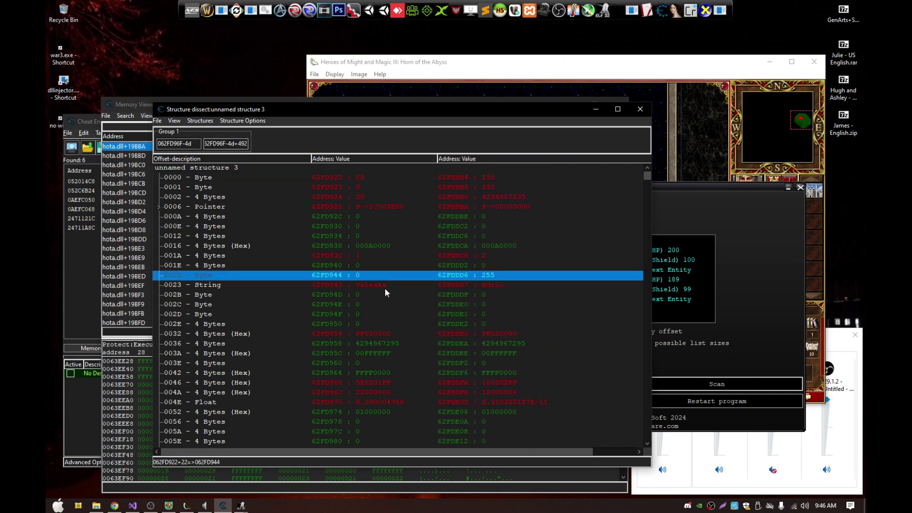
click(385, 287)
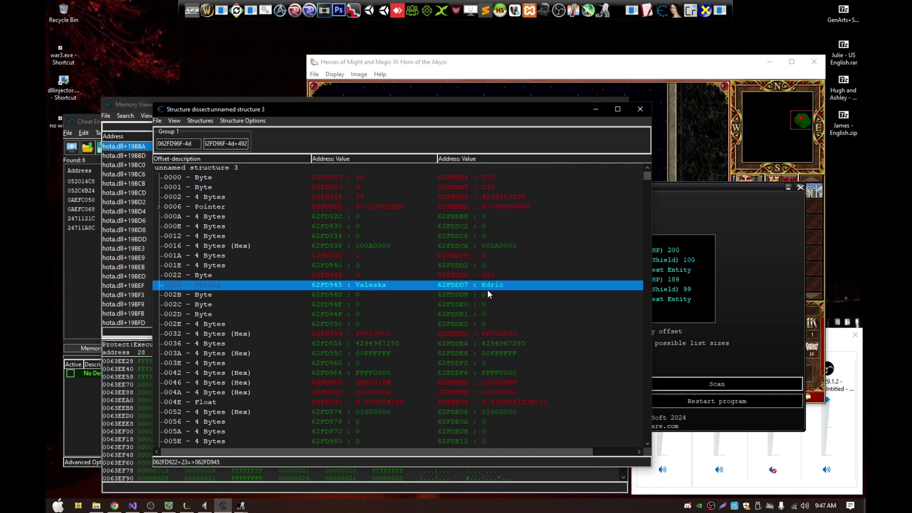
scroll(440, 317, down, 18)
scroll(440, 317, up, 16)
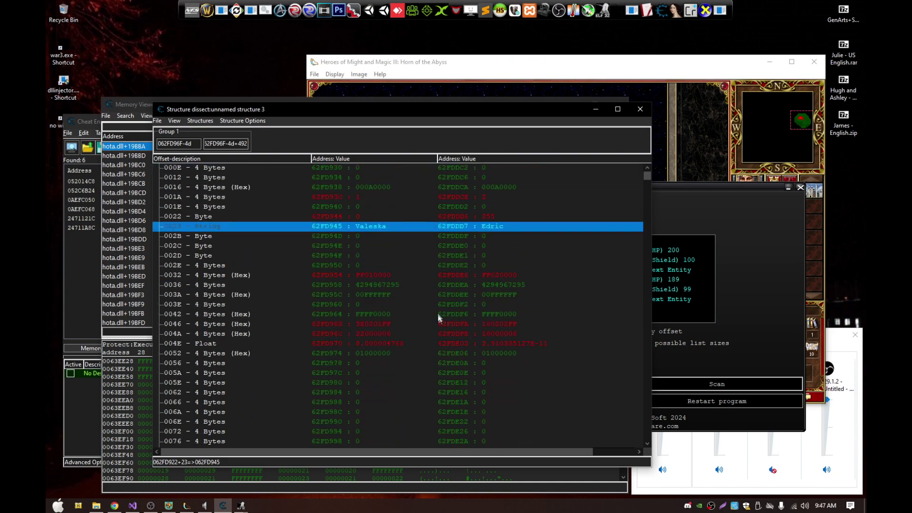
scroll(438, 317, up, 2)
Step: Replace the structure's first address with the entity list address 62FD490 from the scan results and inspect its name string
drag(238, 143, 266, 145)
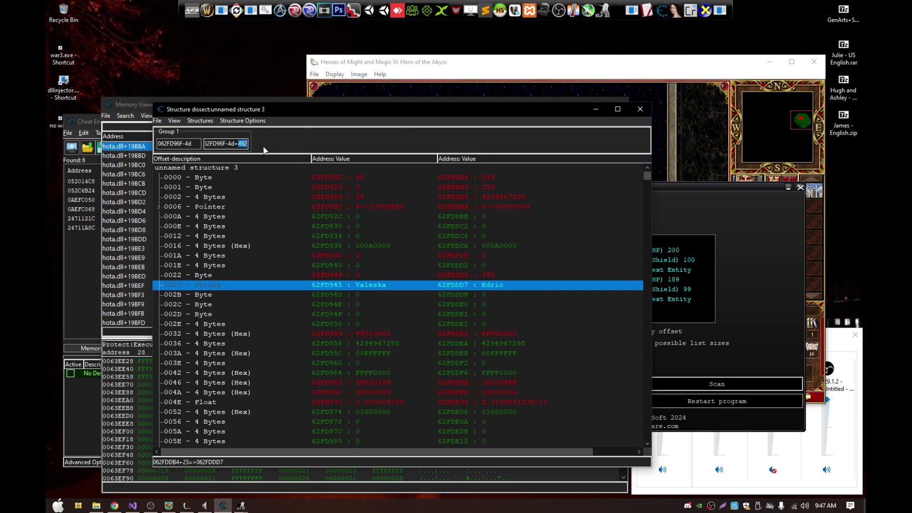
mouse_move(241, 507)
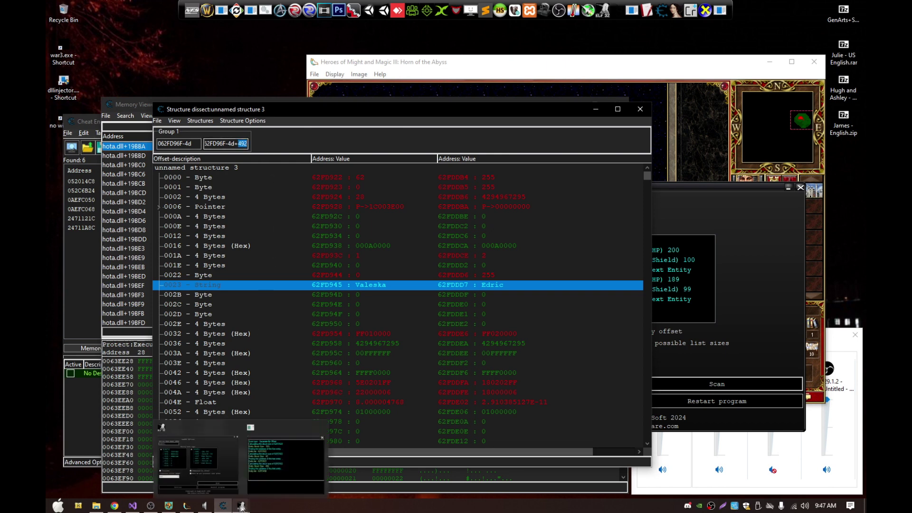
click(285, 460)
double_click(393, 257)
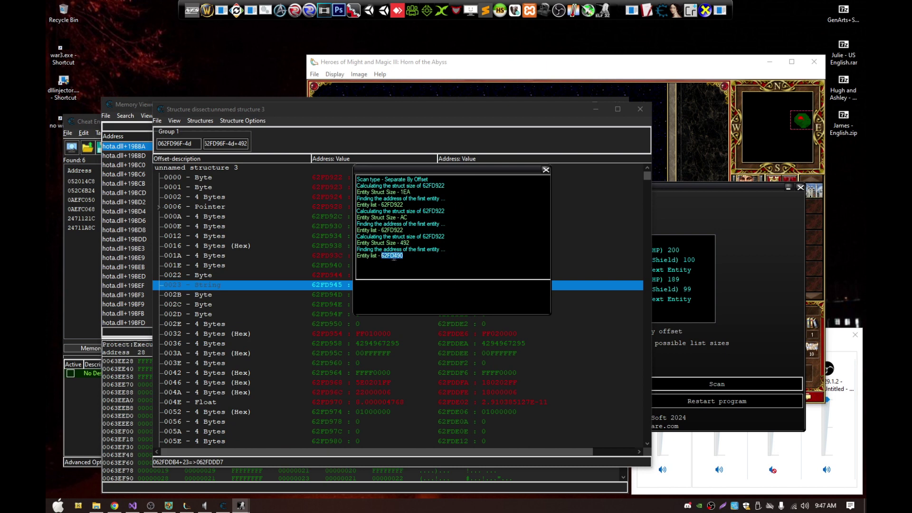
drag(194, 143, 88, 146)
key(ctrl+v)
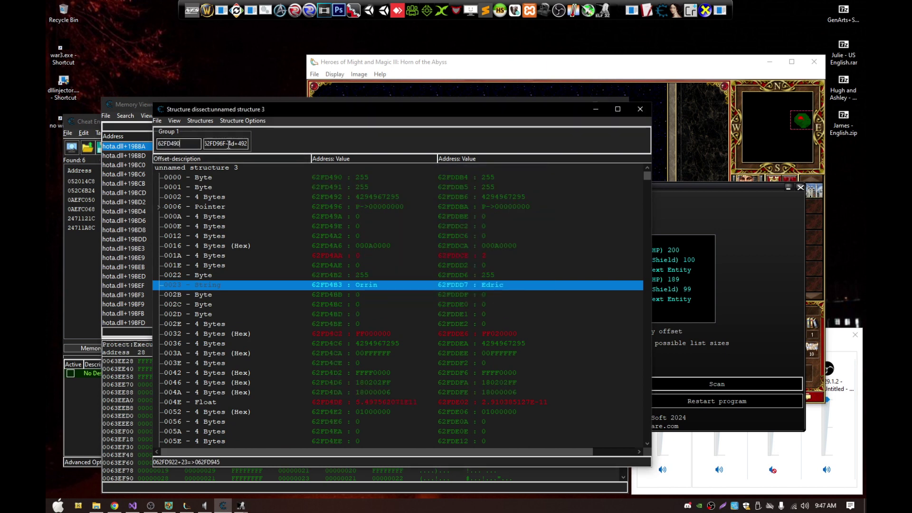
double_click(169, 144)
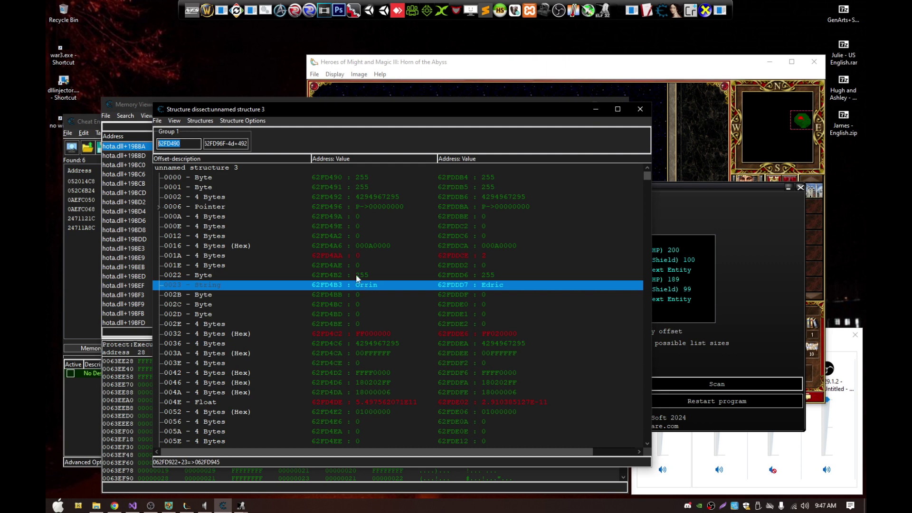
click(363, 284)
Step: Check for an earlier entity by setting the first address to 62FD490-492 and examining the fields
click(186, 145)
double_click(182, 144)
text(-492)
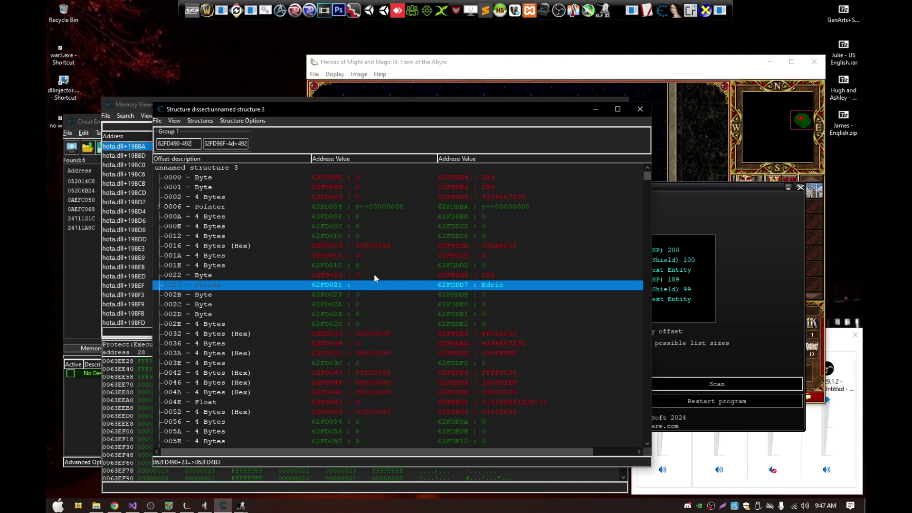
scroll(374, 274, down, 14)
scroll(374, 303, down, 10)
scroll(374, 303, up, 12)
scroll(374, 303, up, 12)
Step: Remove the -492 offset from the first address and look through the fields at 62FD490
drag(191, 143, 178, 143)
key(BackSpace)
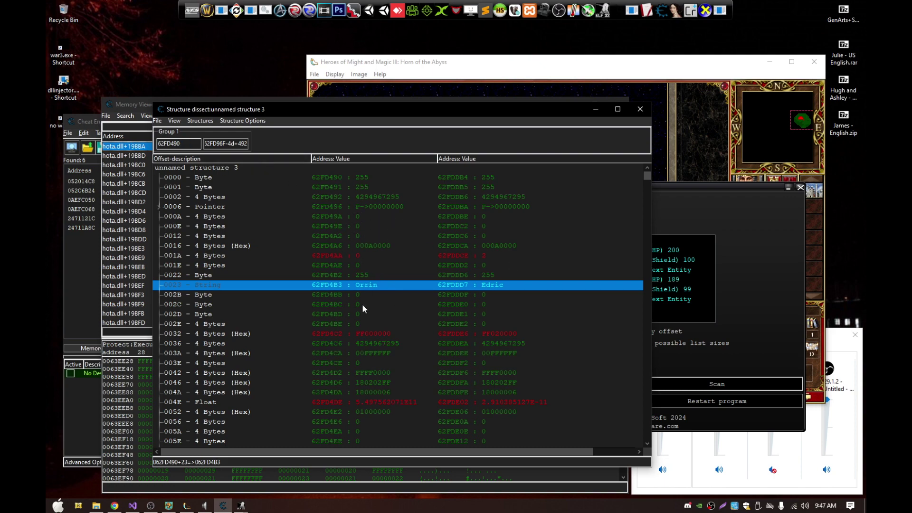
scroll(361, 303, down, 3)
scroll(362, 304, down, 10)
scroll(362, 304, up, 13)
Step: Bring up the scan results again, move their window aside and highlight the struct size 492
mouse_move(241, 506)
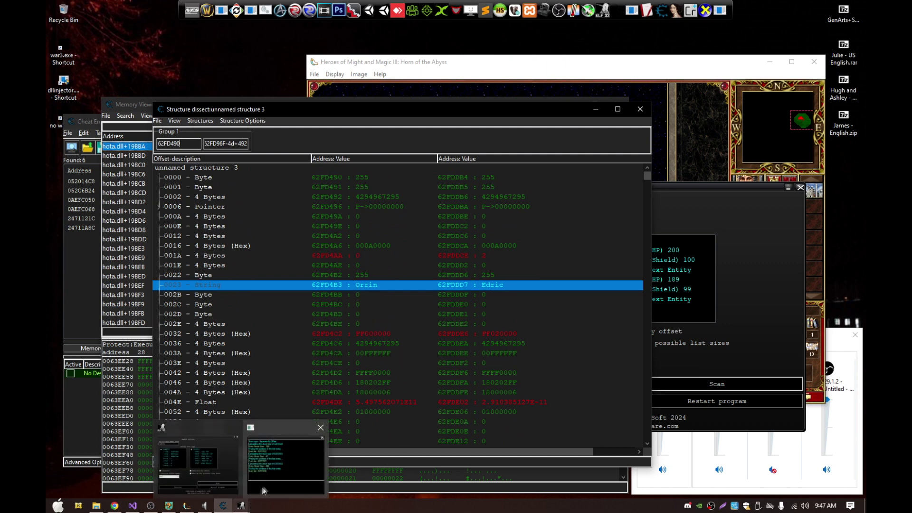
mouse_move(272, 484)
click(270, 478)
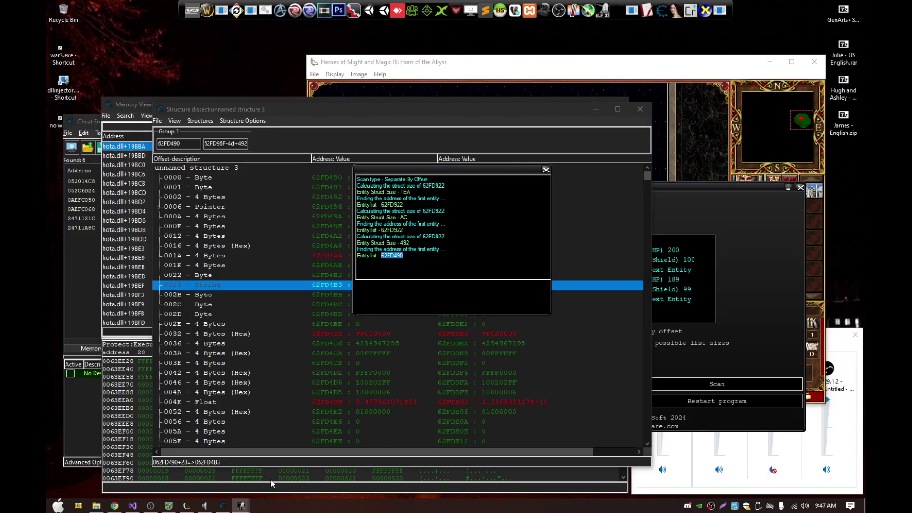
drag(440, 173, 590, 205)
drag(549, 274, 567, 281)
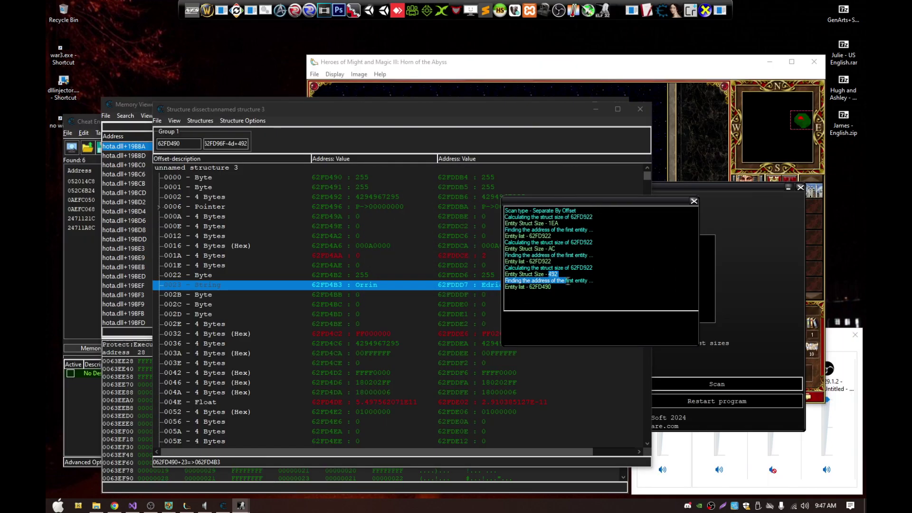
Step: Append +492 repeatedly to the first address, stepping through successive heroes in the entity list up to address 6304FF6
click(216, 149)
text(+492)
key(shift+Left)
key(shift+Left)
key(shift+Left)
key(ctrl+c)
key(ctrl+v)
key(ctrl+v)
key(ctrl+v)
key(ctrl+v)
key(ctrl+v)
key(ctrl+v)
key(ctrl+v)
key(ctrl+v)
key(ctrl+v)
key(ctrl+v)
key(ctrl+v)
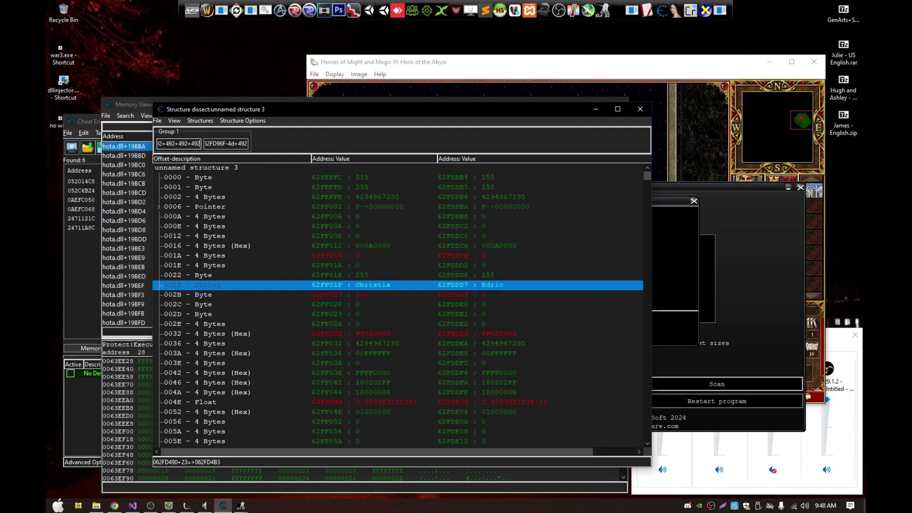
key(ctrl+v)
key(ctrl+v)
key(ctrl+v)
key(ctrl+v)
key(ctrl+v)
key(ctrl+v)
key(ctrl+v)
key(ctrl+v)
key(ctrl+v)
key(ctrl+v)
key(ctrl+v)
key(ctrl+v)
key(ctrl+v)
key(ctrl+v)
key(ctrl+v)
key(ctrl+v)
key(ctrl+v)
key(ctrl+v)
key(ctrl+v)
key(ctrl+v)
key(ctrl+v)
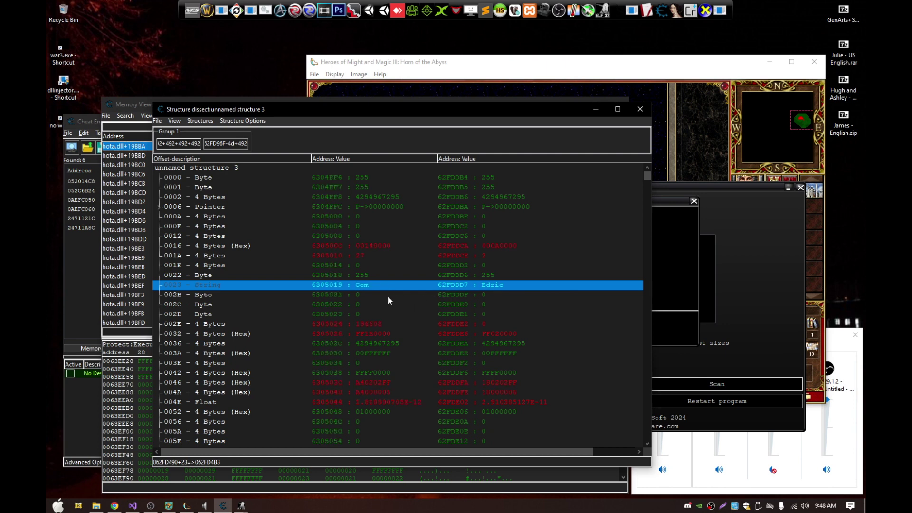